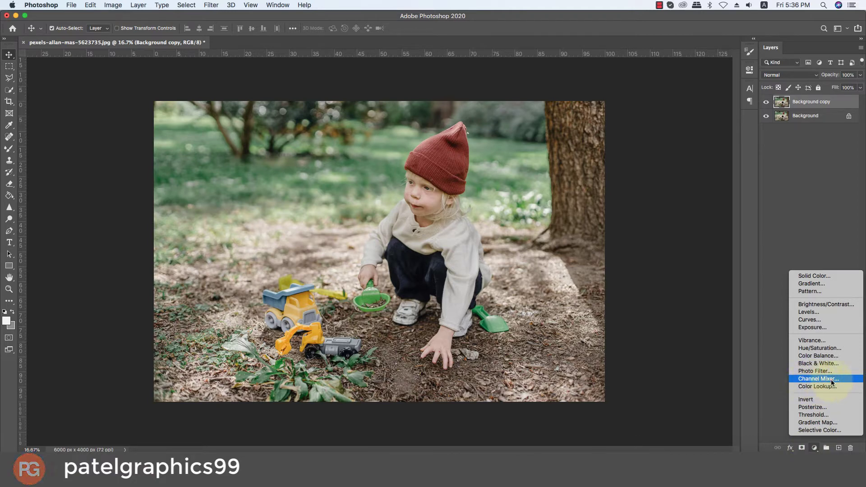
Add a Channel Mixer adjustment layer with the Black & White Infrared (RGB) preset and set its blend mode to Lighten
left_click(833, 379)
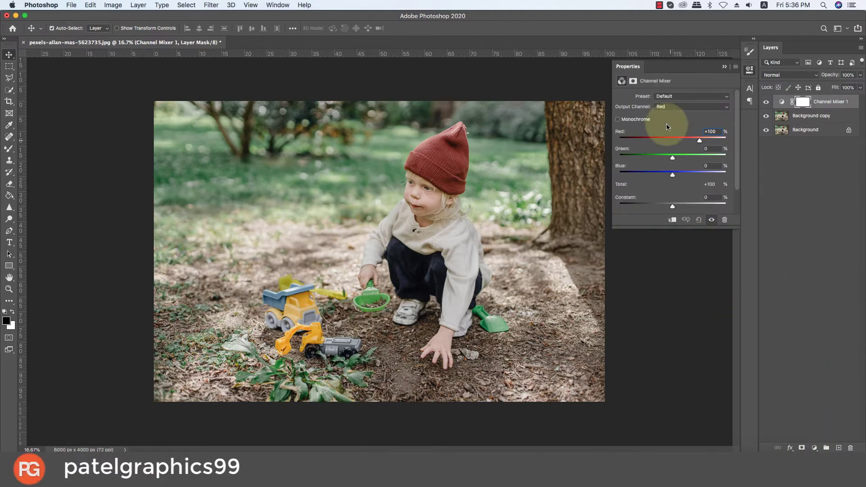
left_click(674, 96)
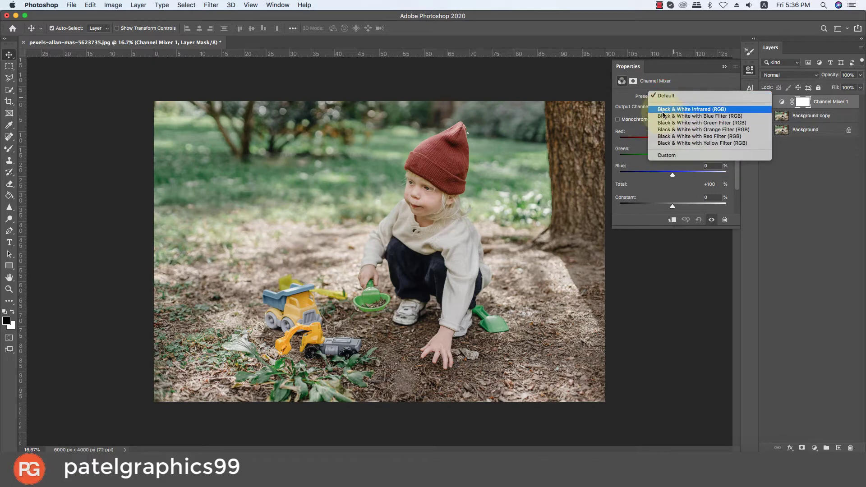
left_click(695, 111)
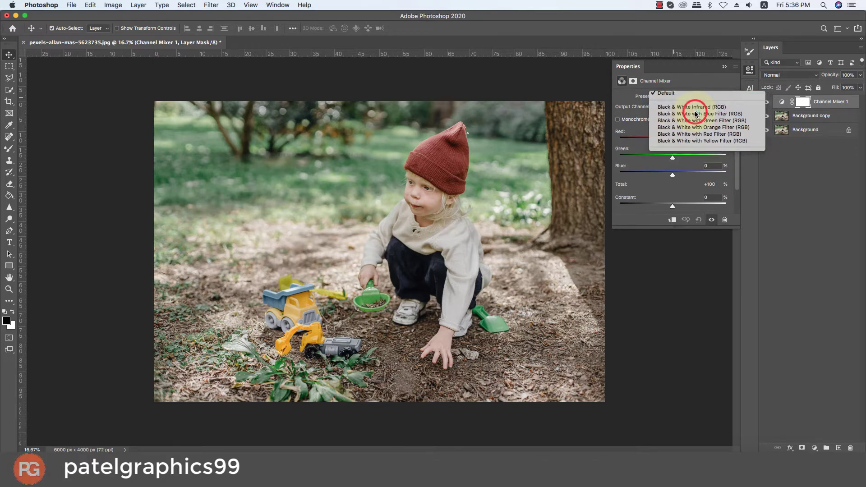
left_click(725, 68)
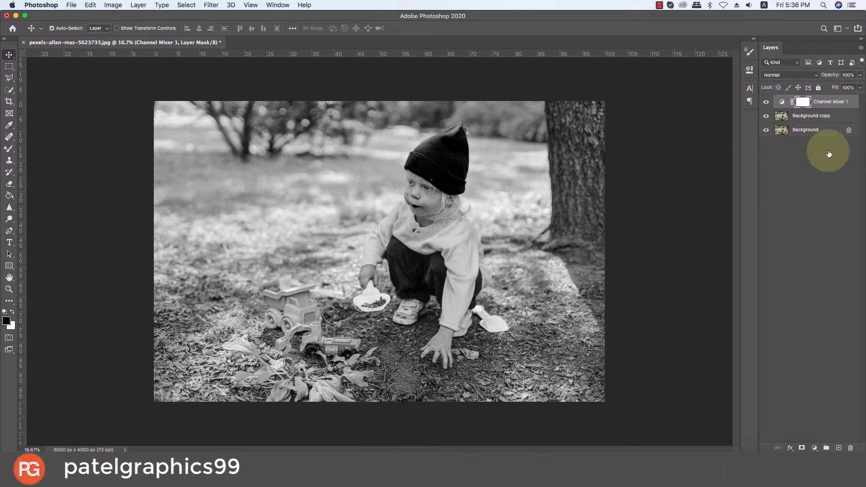
left_click(796, 76)
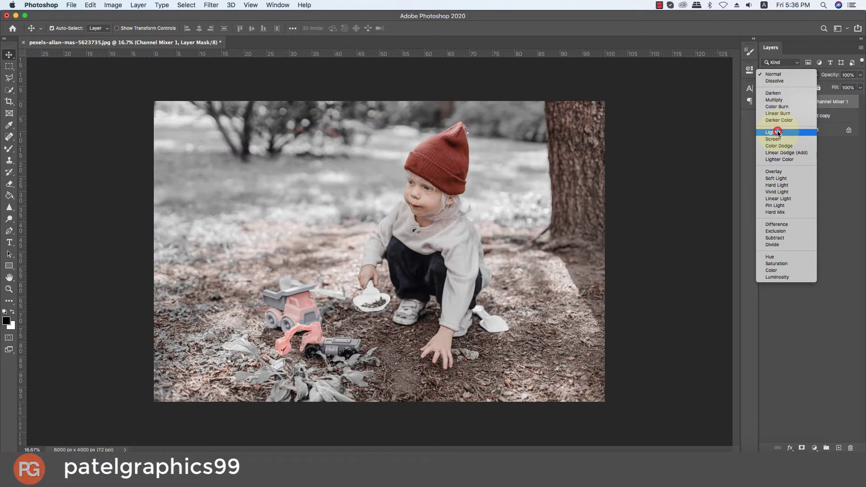
left_click(777, 132)
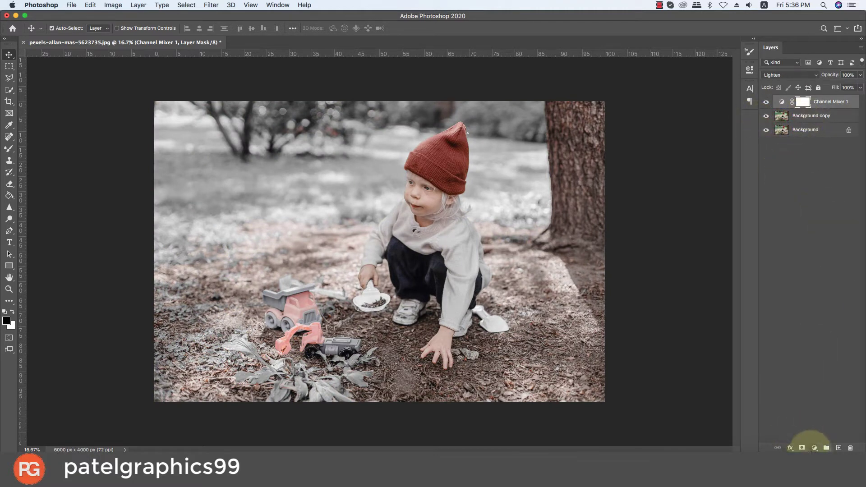
Add a Curves adjustment layer and move the Red channel's black point slightly inward along the curve's base
left_click(814, 448)
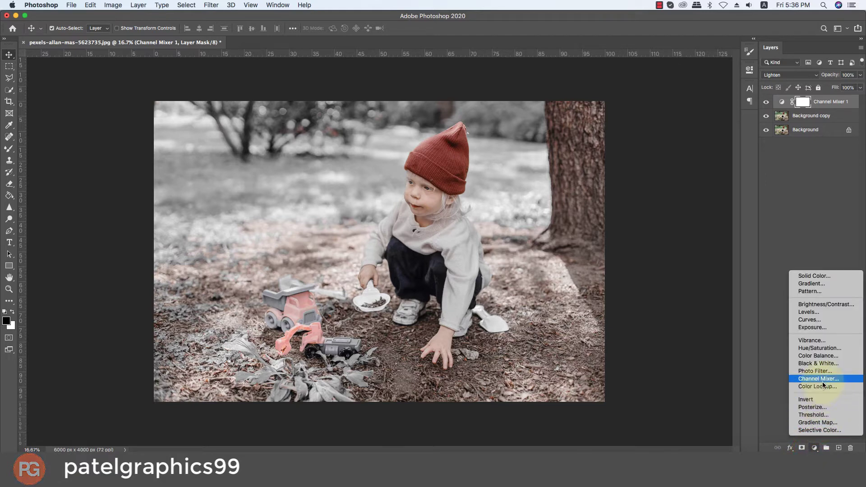
left_click(813, 320)
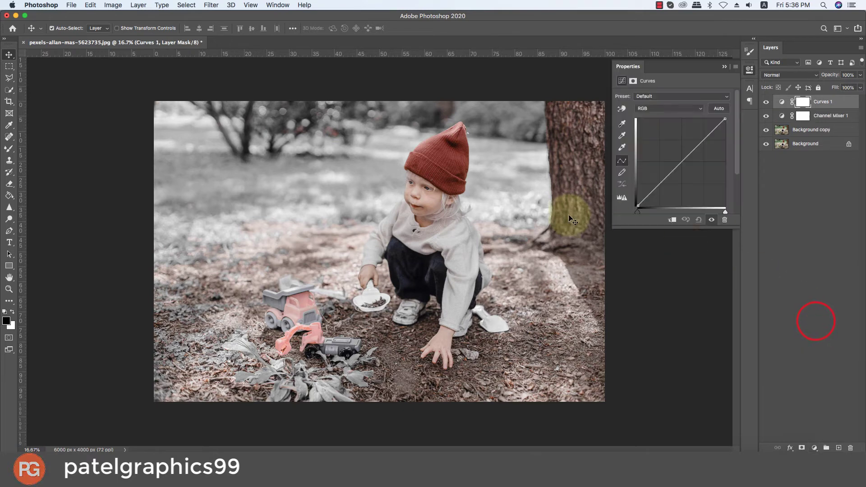
left_click(655, 117)
left_click(656, 113)
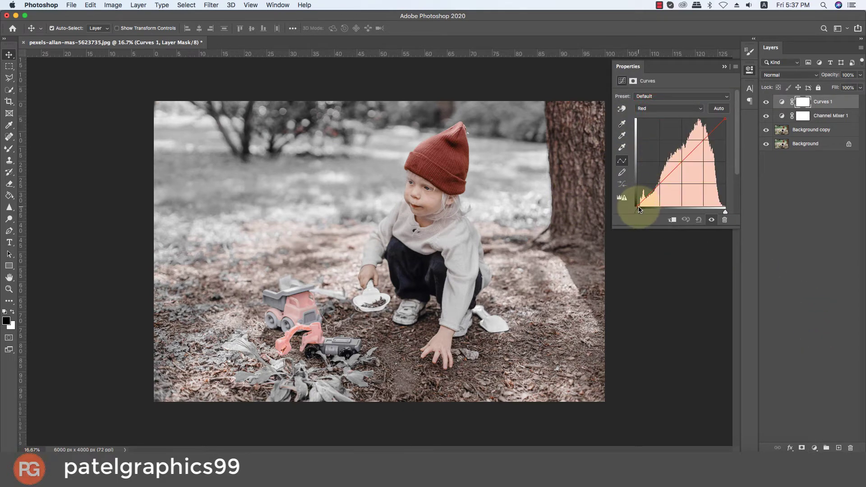
left_click_drag(640, 210, 646, 209)
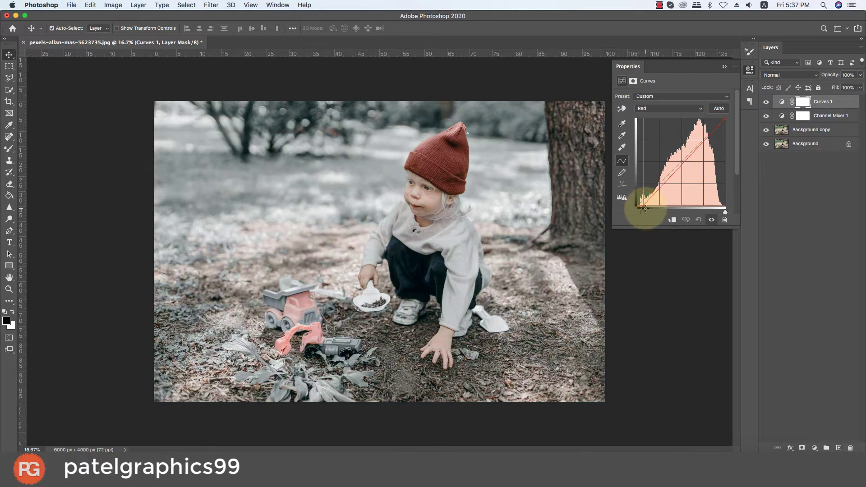
Lower the white point of the Green channel curve slightly to reduce green in the highlights
left_click(663, 108)
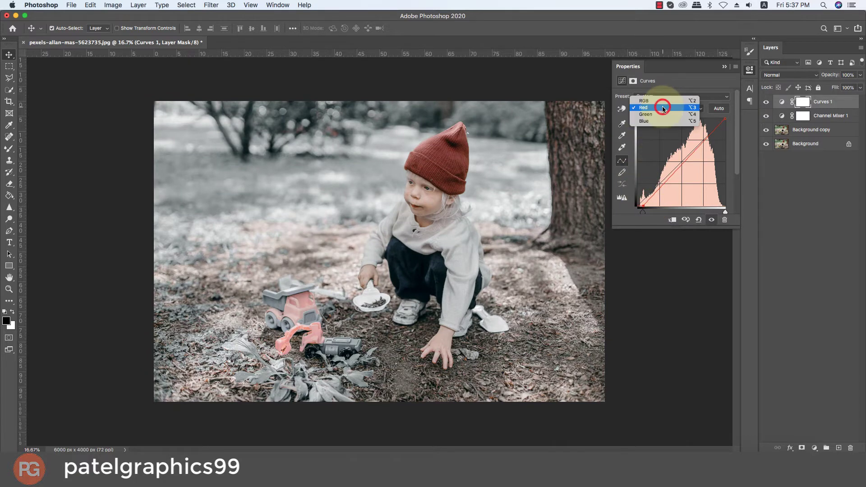
left_click(659, 116)
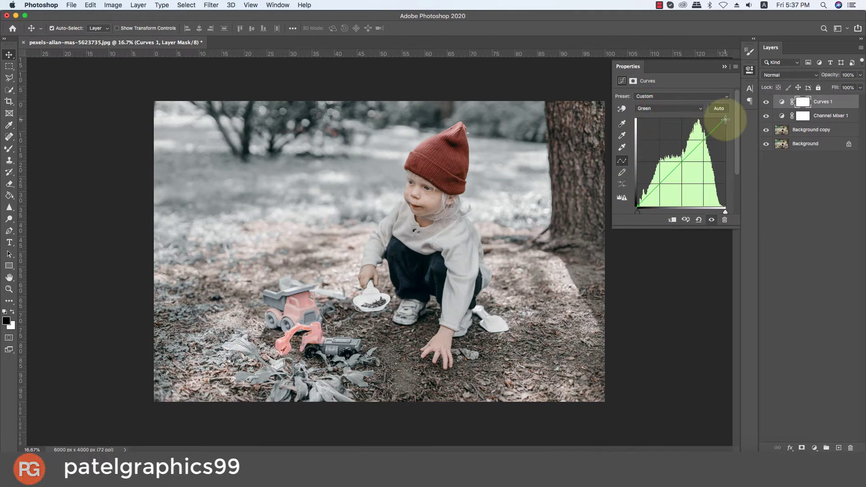
left_click_drag(725, 120, 729, 122)
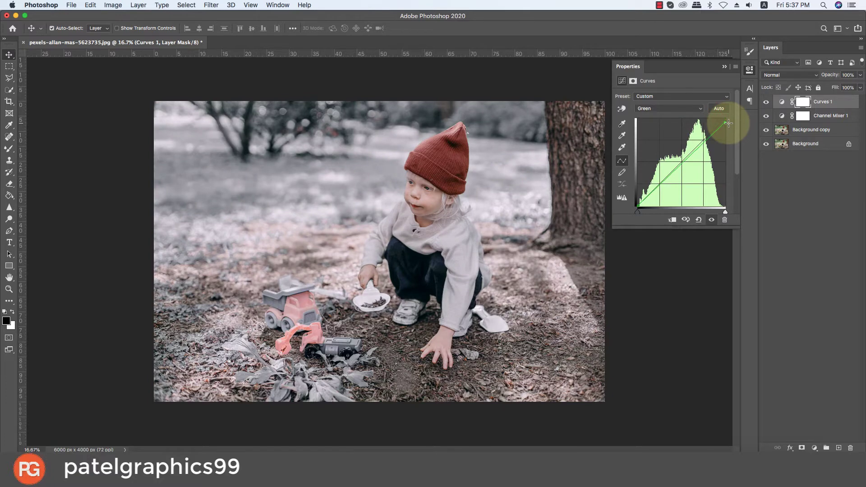
Move the Blue channel curve's white point slightly inward along the top edge to add blue to the highlights
left_click(686, 108)
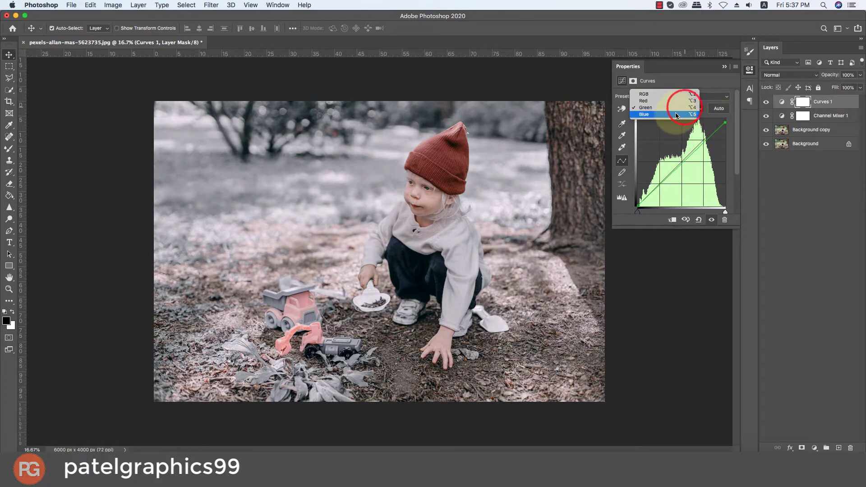
left_click(676, 116)
left_click_drag(725, 121, 722, 117)
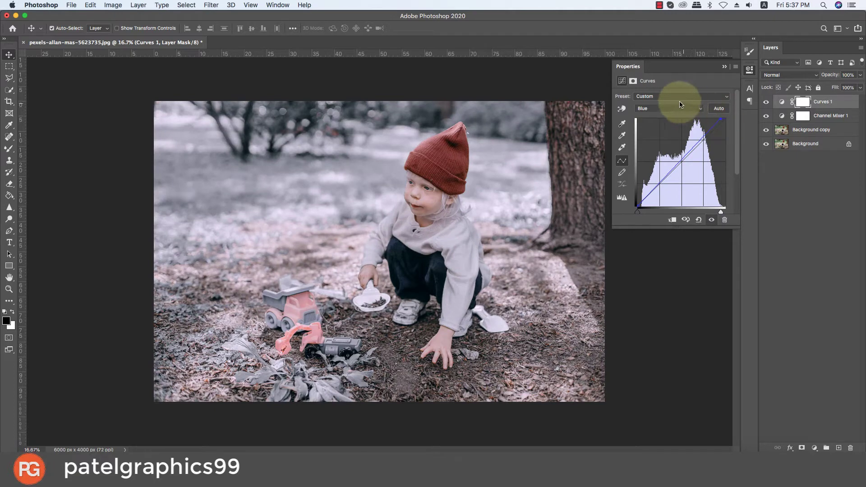
Raise the midpoint of the composite RGB curve slightly to brighten the midtones, and close the curve settings
left_click(650, 97)
left_click(650, 96)
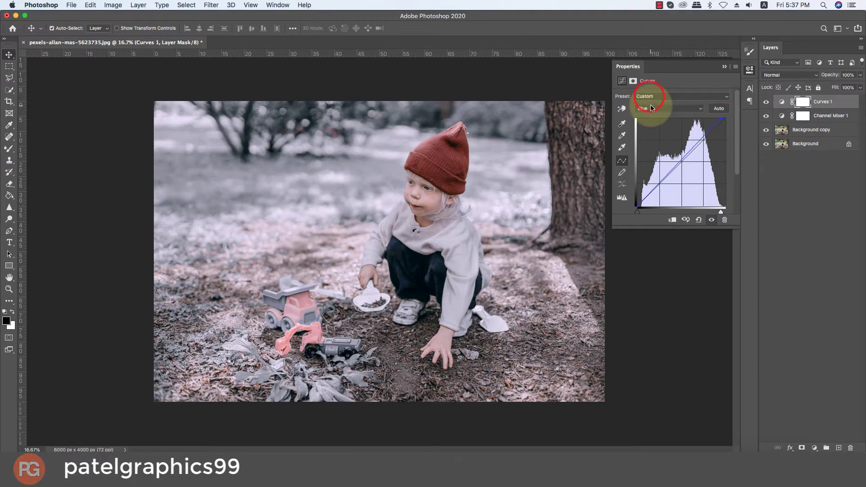
left_click(651, 108)
left_click(650, 87)
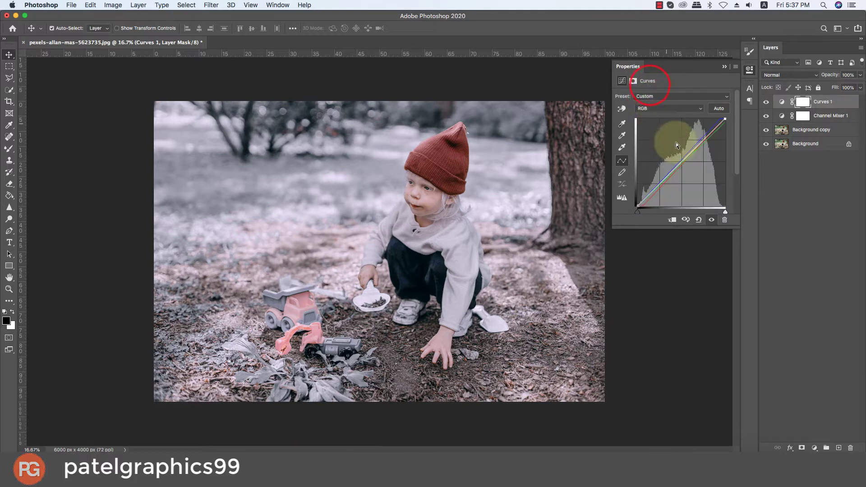
left_click_drag(681, 162, 679, 161)
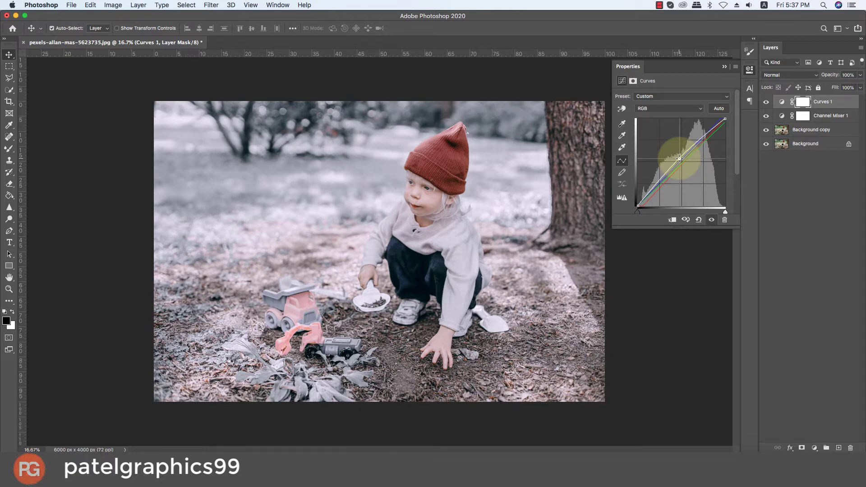
left_click(726, 68)
Add a Brightness/Contrast adjustment layer with Brightness -1 and Contrast 30
left_click(814, 448)
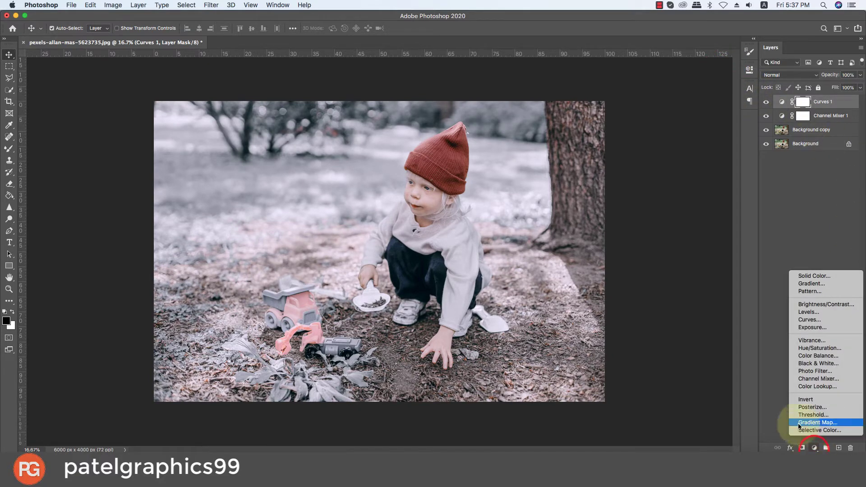
left_click(801, 304)
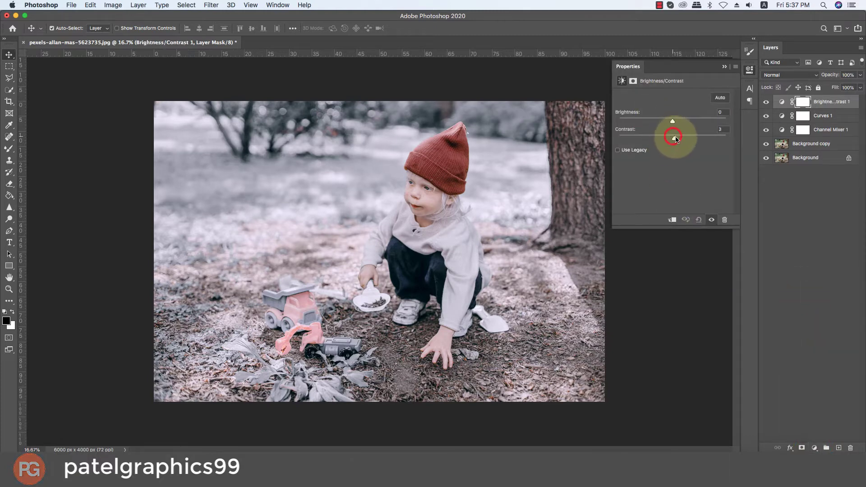
left_click_drag(676, 138, 687, 139)
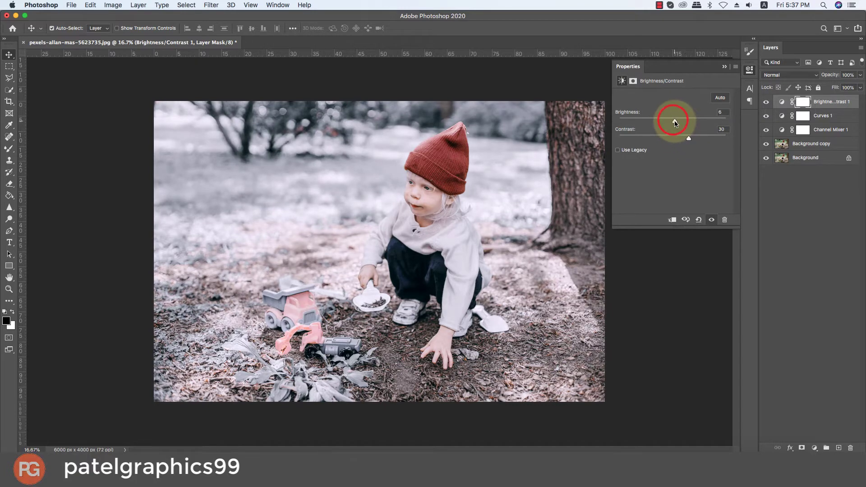
left_click_drag(675, 122, 673, 122)
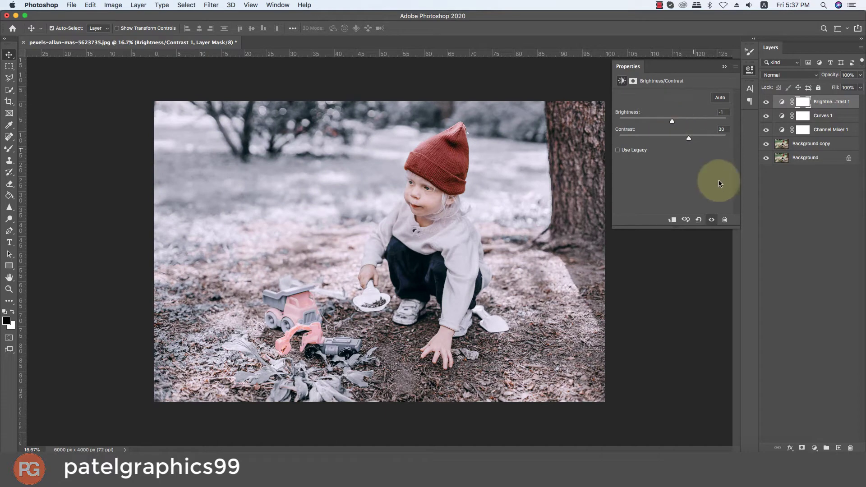
left_click(724, 67)
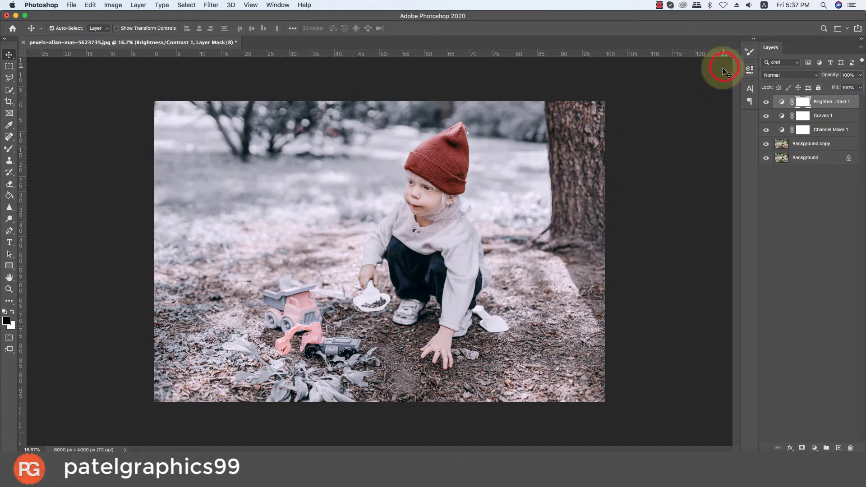
Create a new empty layer and marquee-select a large square area covering the toys and part of the child
left_click(838, 447)
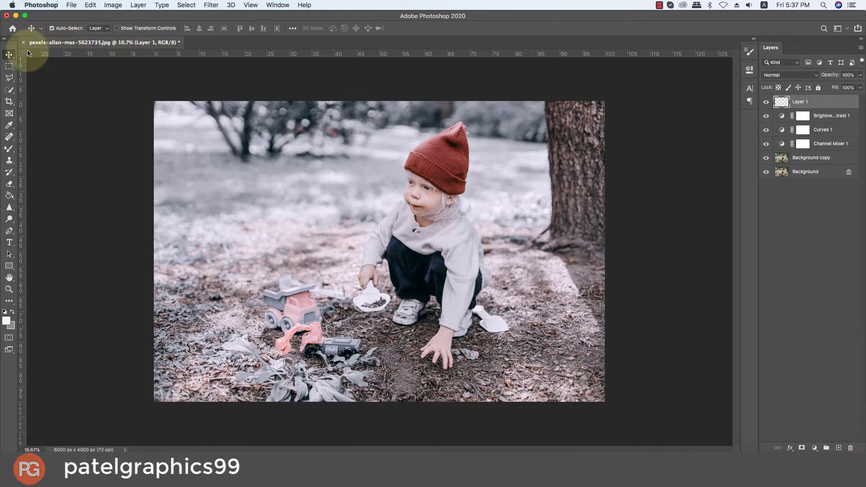
left_click(9, 66)
left_click_drag(220, 141, 430, 350)
Fill the square selection with Black in Normal mode at 100% opacity
right_click(321, 205)
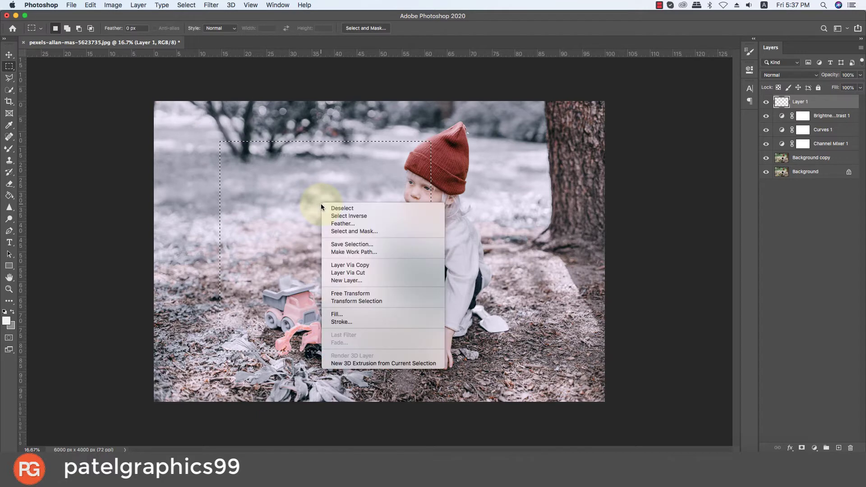
left_click(350, 312)
left_click(430, 190)
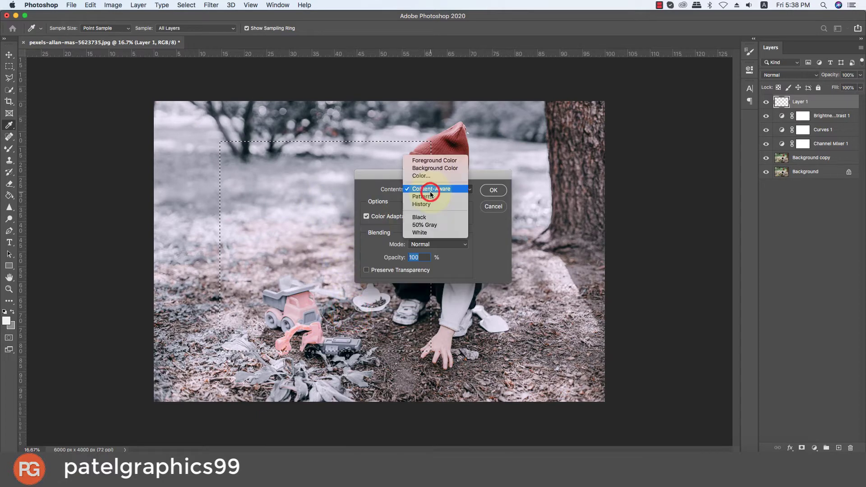
left_click(432, 215)
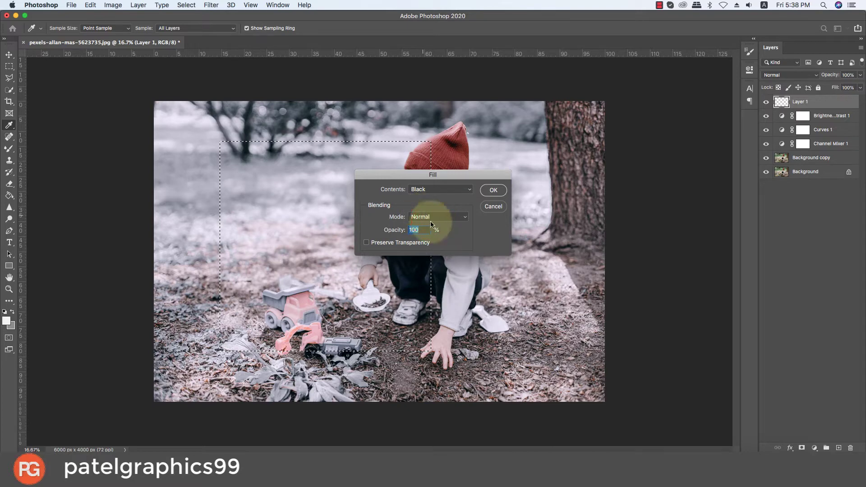
left_click(493, 190)
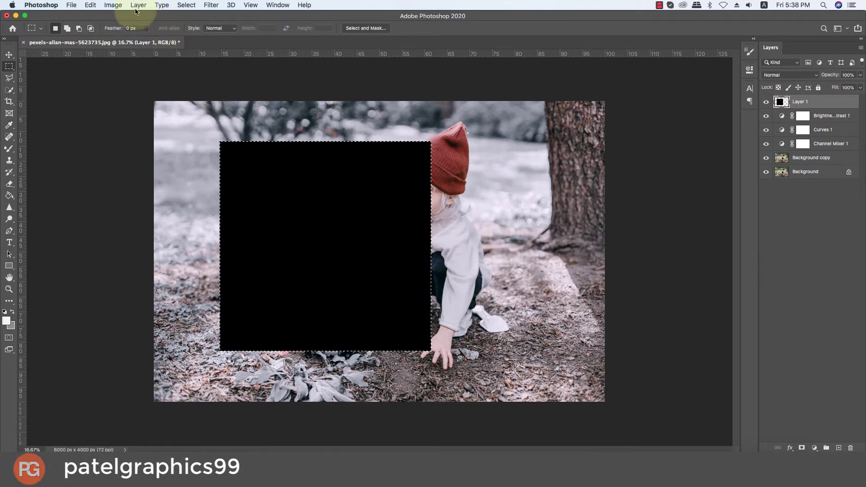
Apply Add Noise to the black square with an amount of 100%, Gaussian distribution and Monochromatic enabled
left_click(212, 5)
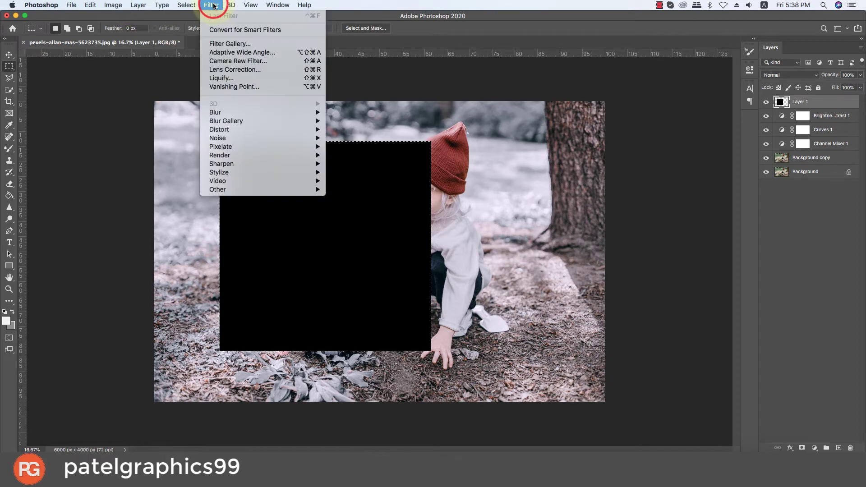
mouse_move(234, 139)
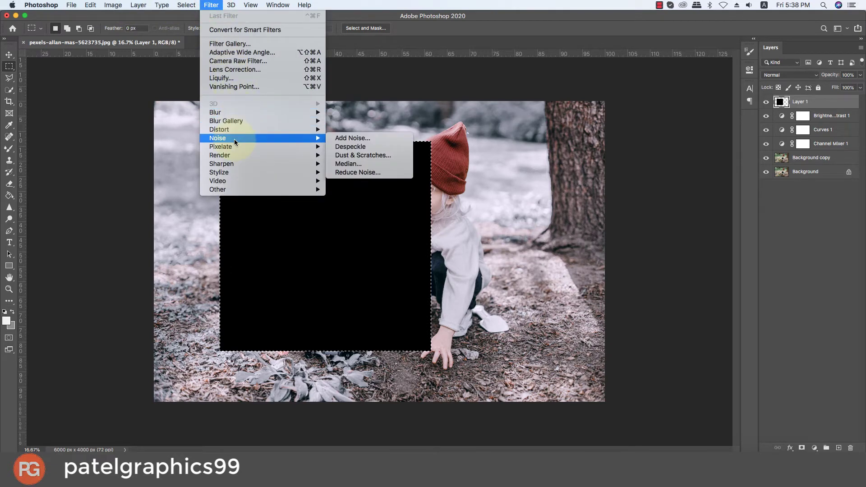
left_click(353, 138)
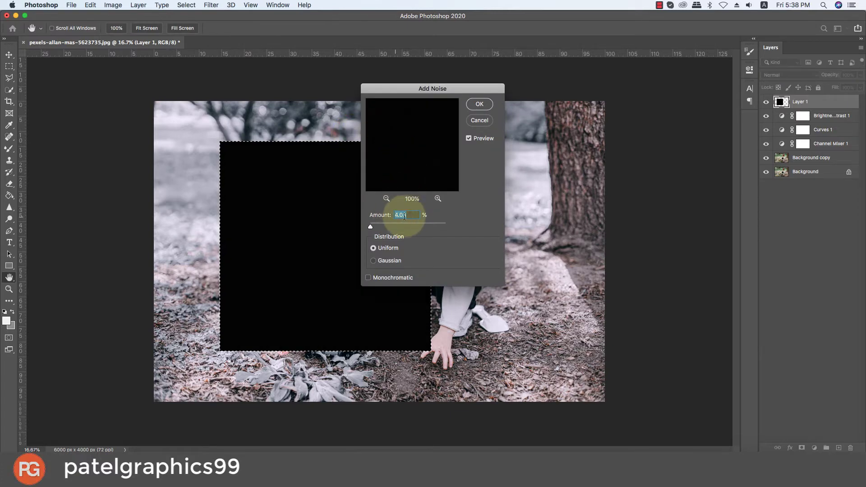
type("100")
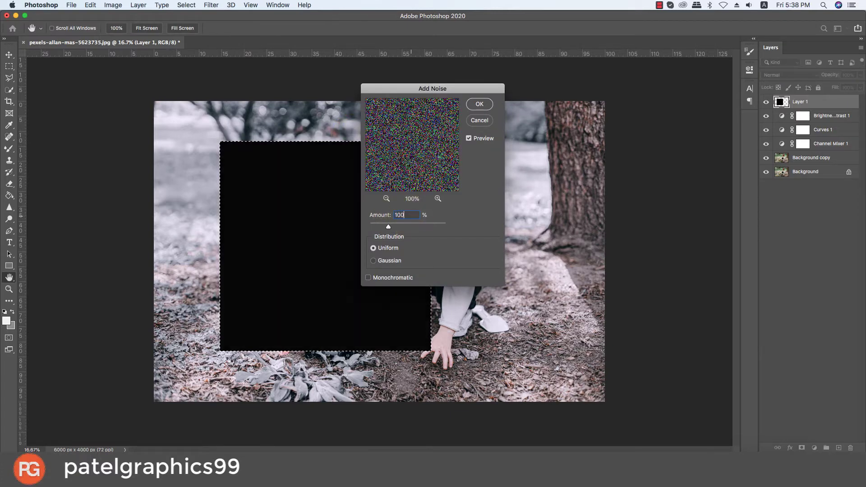
left_click(384, 262)
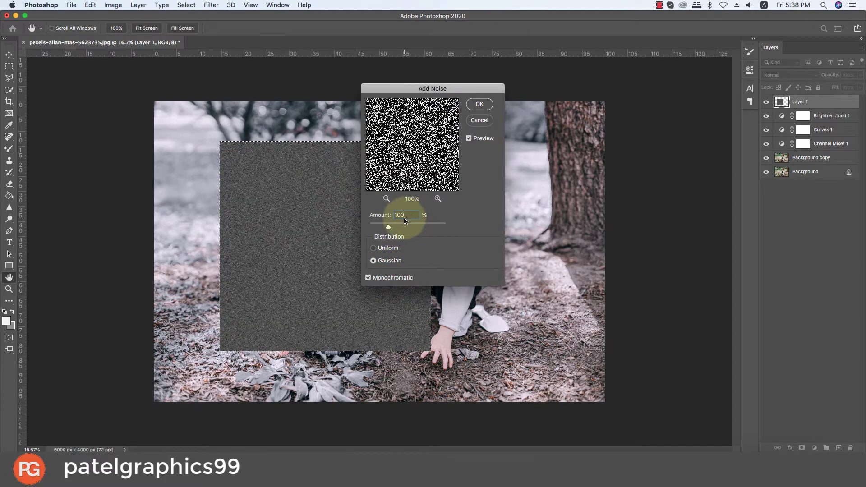
left_click(479, 104)
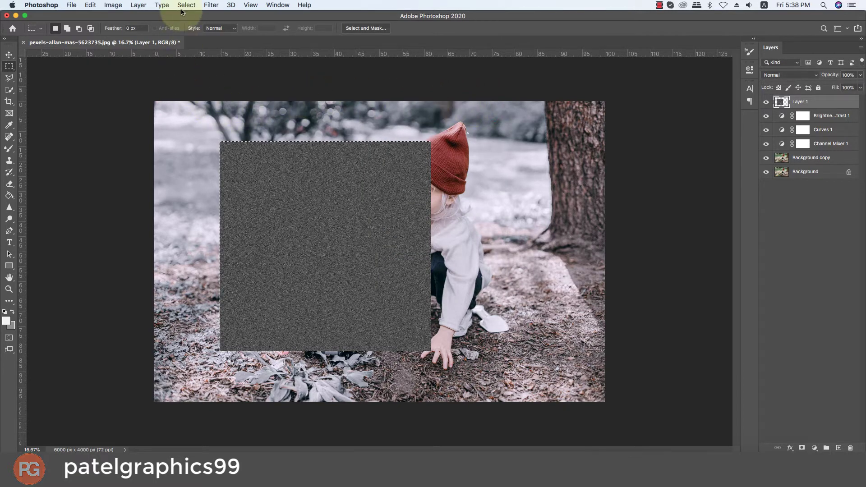
Apply a Gaussian Blur with a 3.0-pixel radius to the noise square
left_click(206, 7)
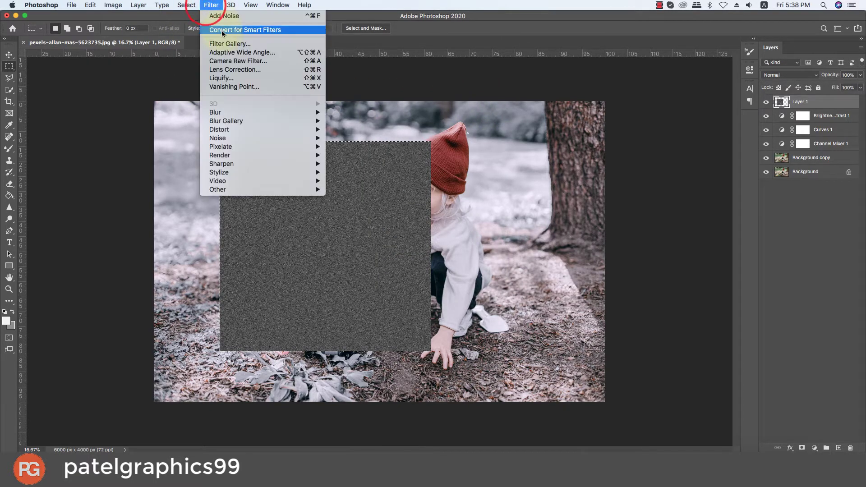
mouse_move(222, 115)
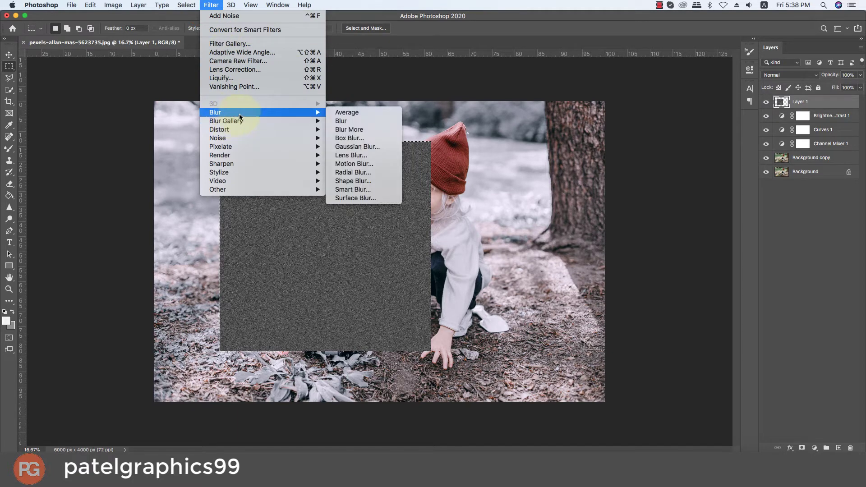
left_click(380, 147)
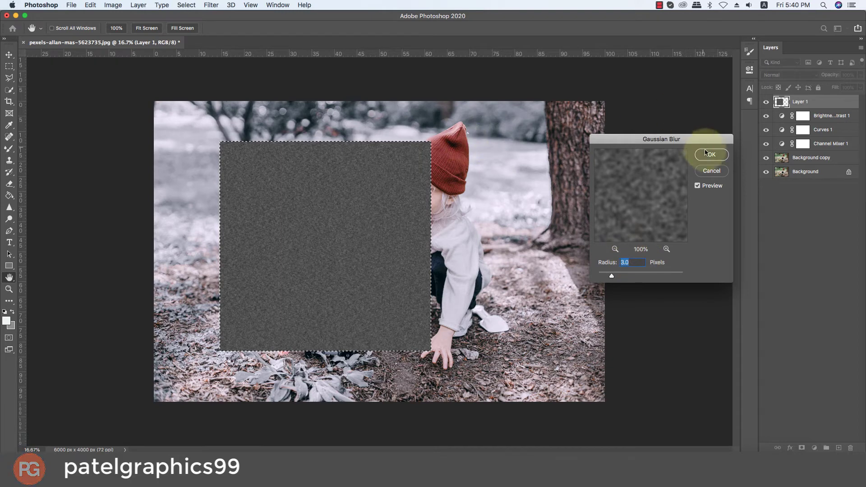
left_click(708, 154)
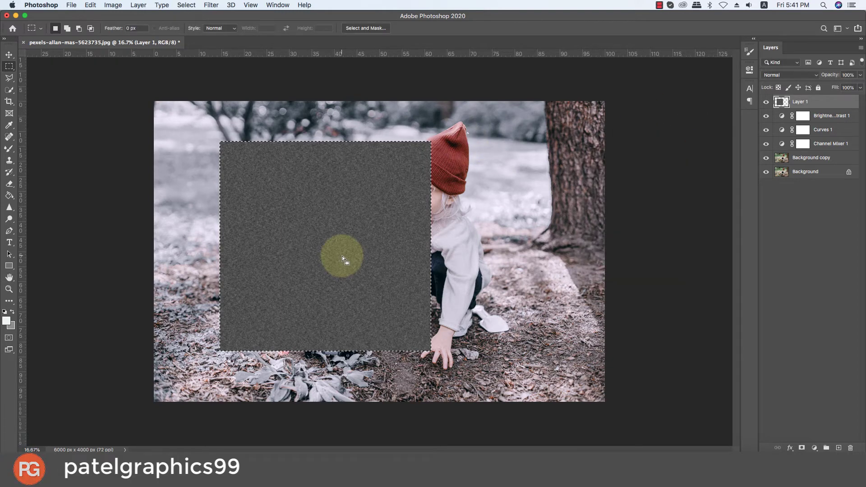
Apply a Threshold adjustment with level 106 to the blurred noise square, leaving scattered white specks on black
left_click(111, 6)
mouse_move(135, 30)
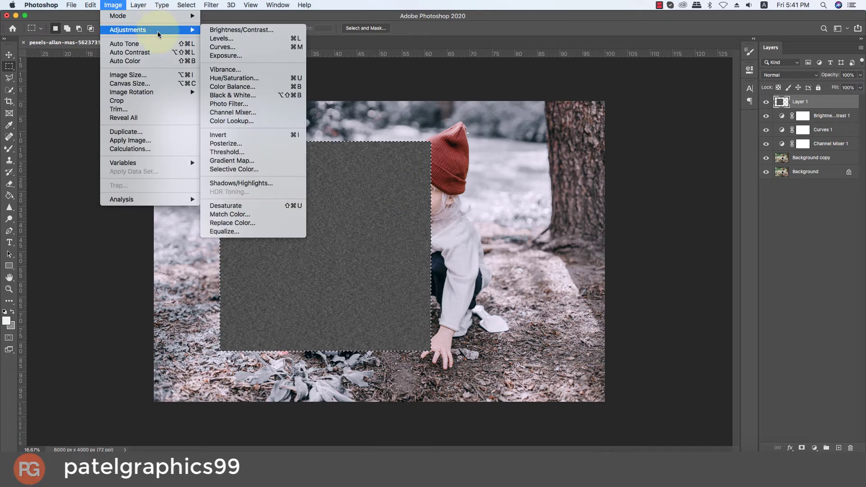
left_click(234, 152)
left_click_drag(419, 130, 510, 125)
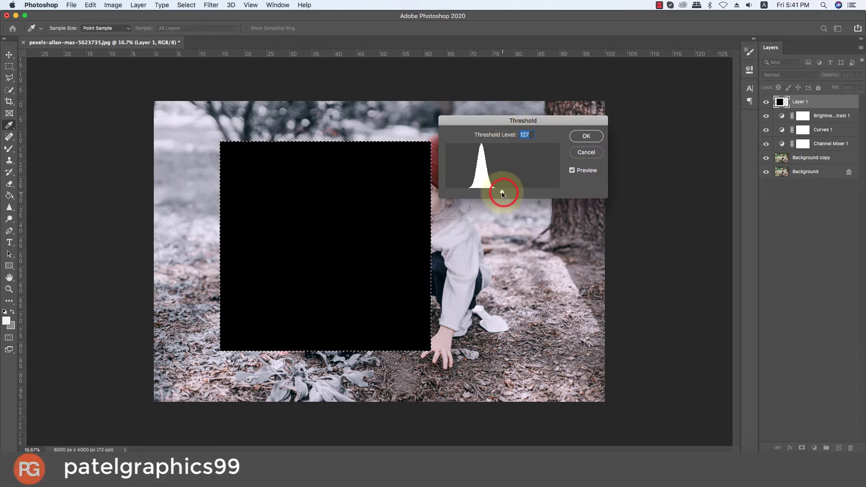
left_click_drag(500, 194, 493, 194)
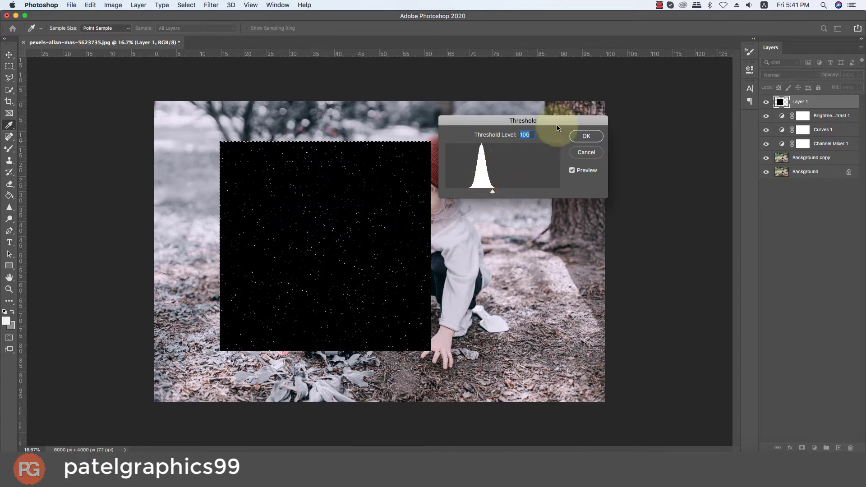
left_click(585, 136)
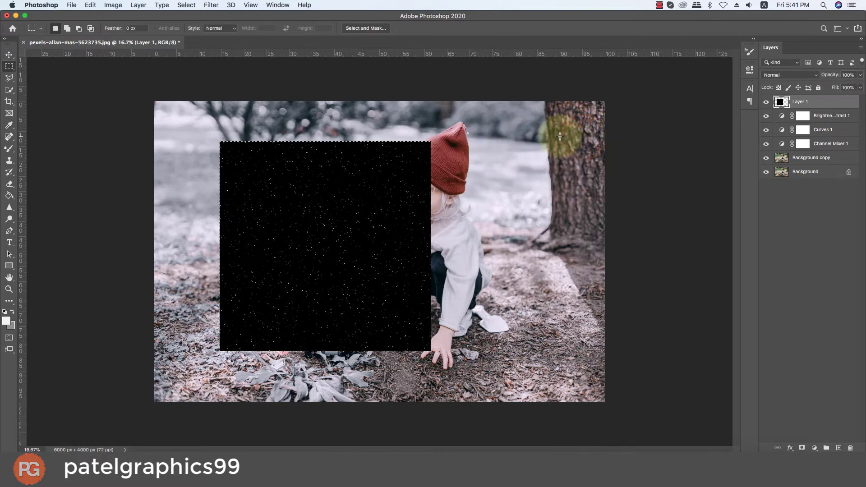
Clear the square selection and set the blend mode of the speckled layer to Screen
key("super+d")
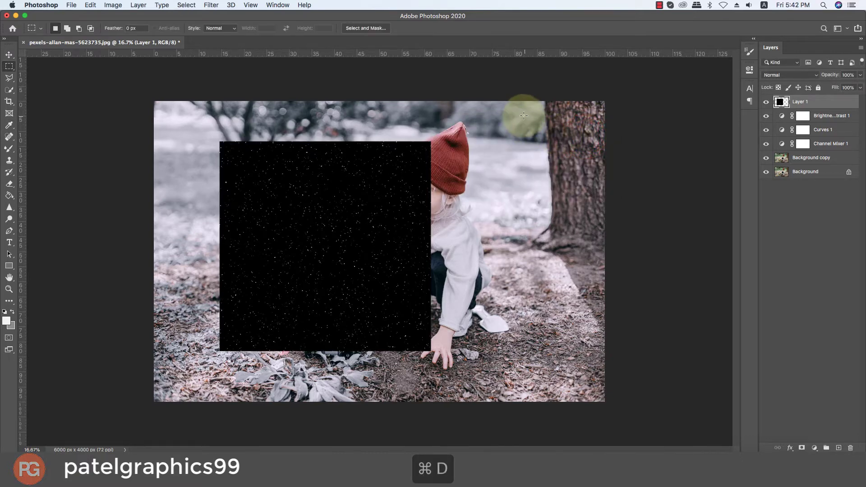
left_click(775, 75)
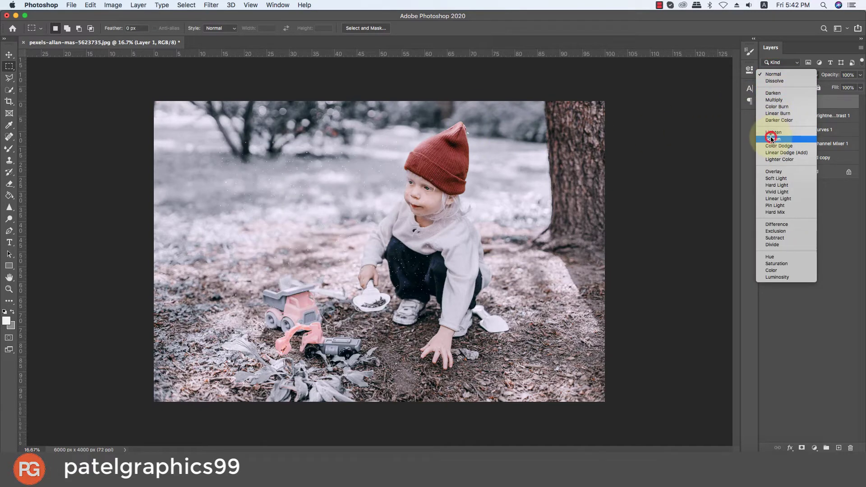
left_click(772, 139)
Scale the snow layer up proportionally to about 462% with Free Transform, extending it well beyond the photo on all sides
scroll(497, 147, "up", 1)
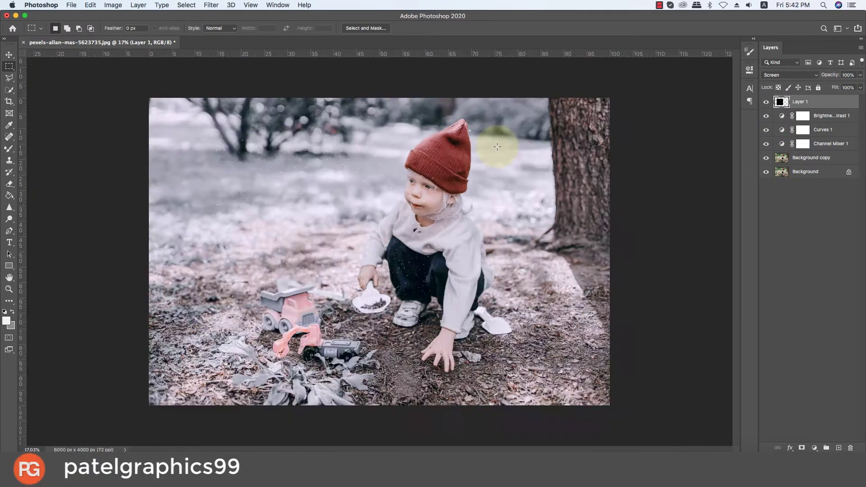
scroll(497, 146, "down", 3)
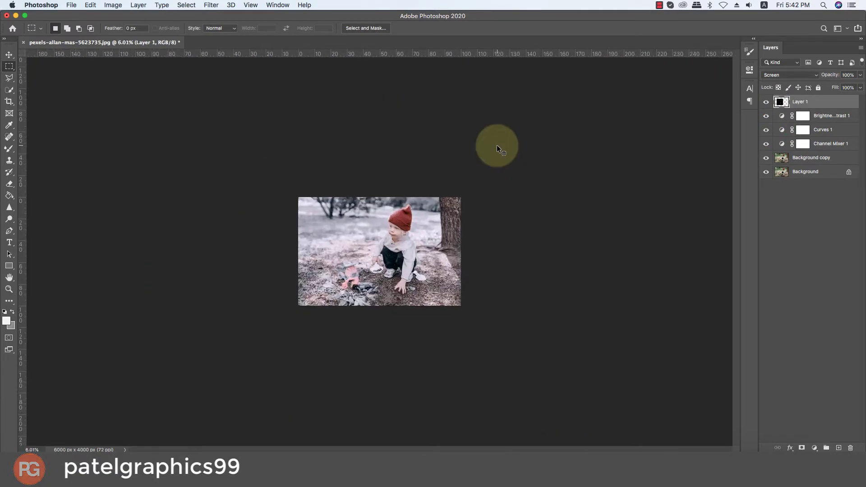
key("ctrl+t")
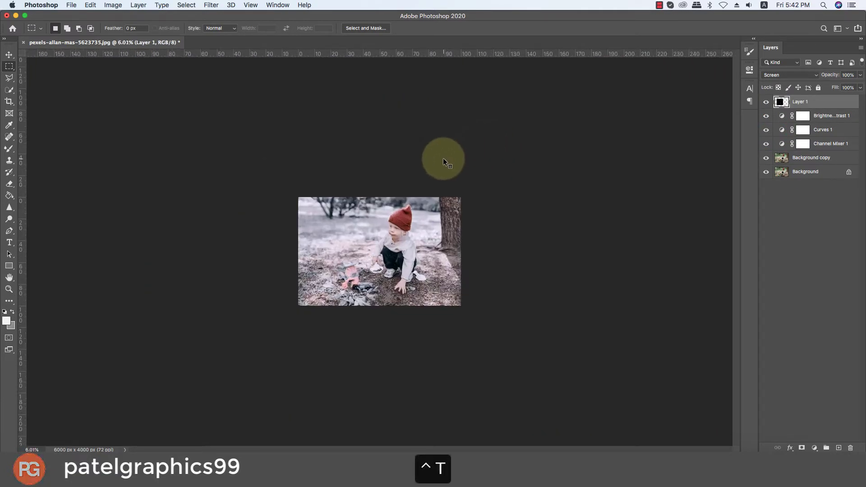
key("super+t")
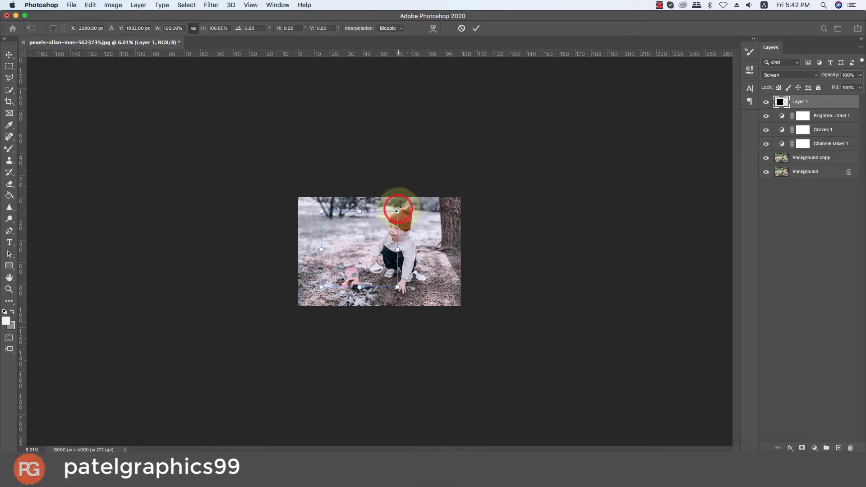
left_click_drag(398, 208, 496, 164)
left_click_drag(439, 166, 465, 154)
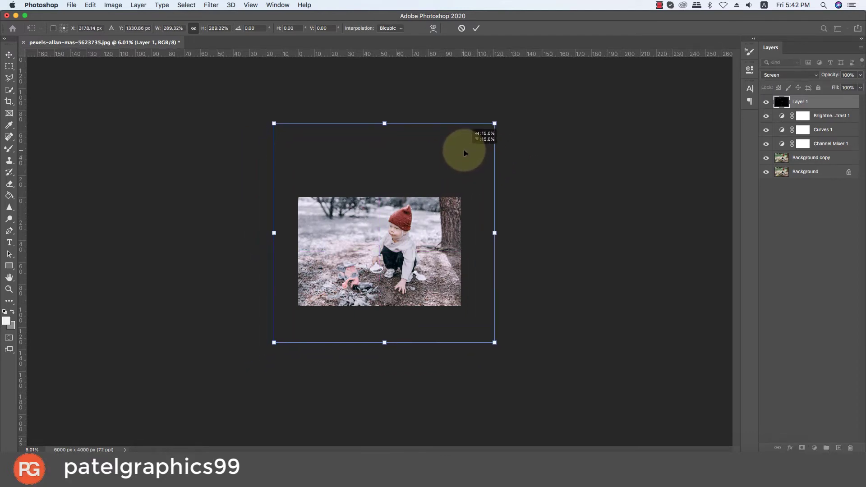
scroll(415, 169, "up", 3)
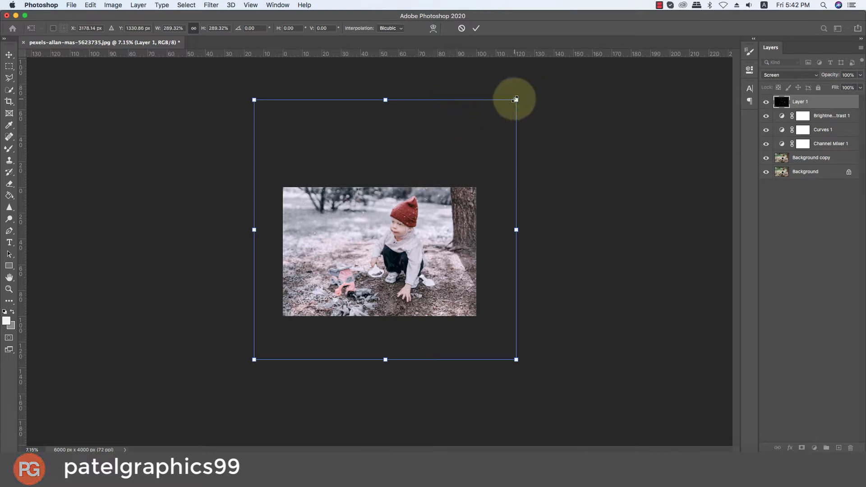
left_click_drag(599, 57, 629, 57)
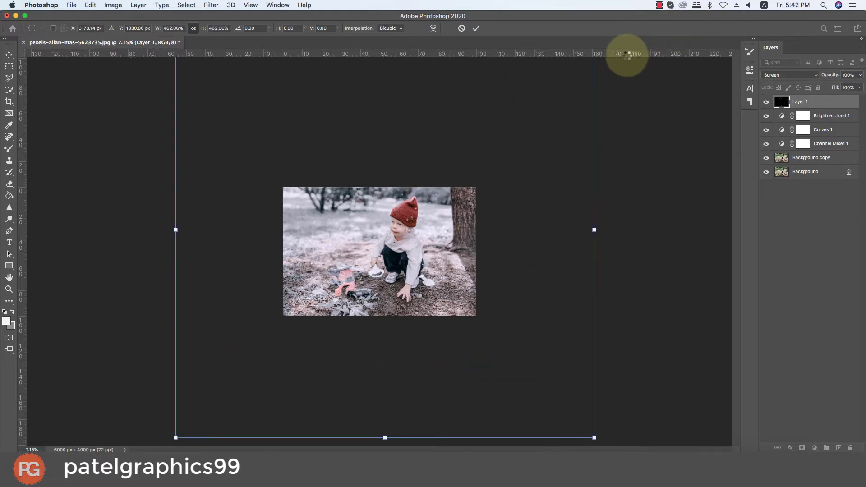
key("Return")
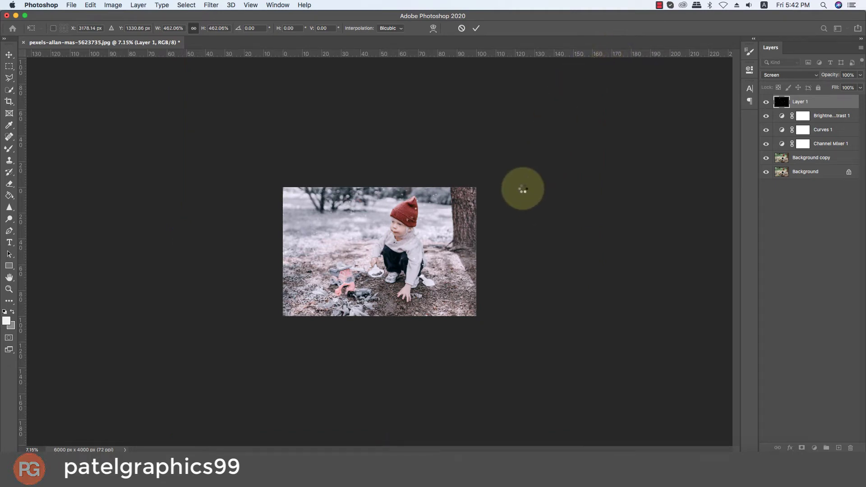
Duplicate the enlarged snow layer and rotate the copy with Free Transform to vary the snowflake pattern
scroll(425, 217, "up", 10)
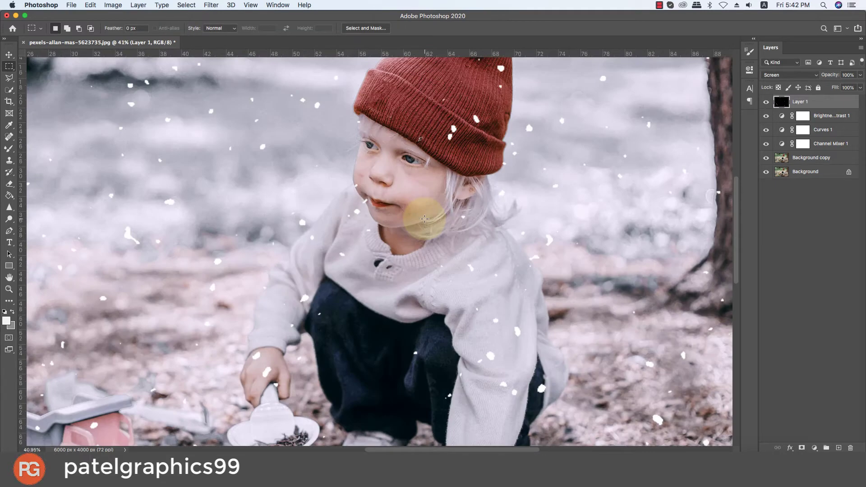
scroll(425, 218, "down", 7)
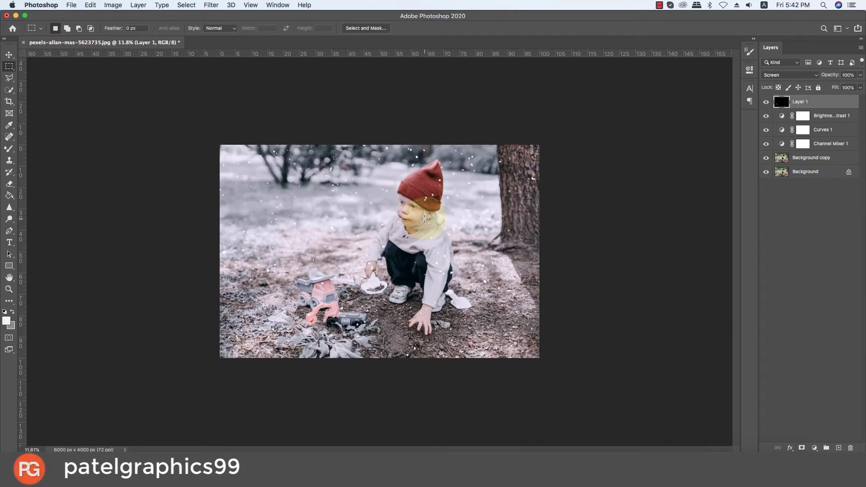
scroll(424, 218, "up", 3)
scroll(424, 219, "down", 3)
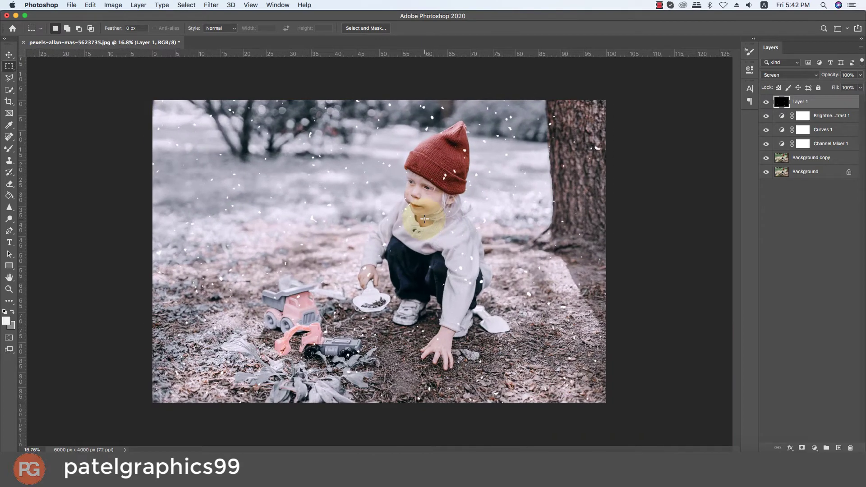
key("super+j")
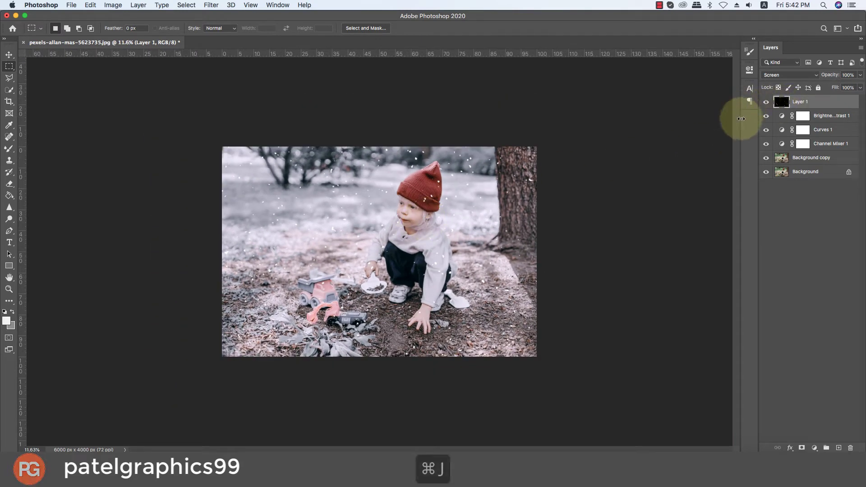
key("super+t")
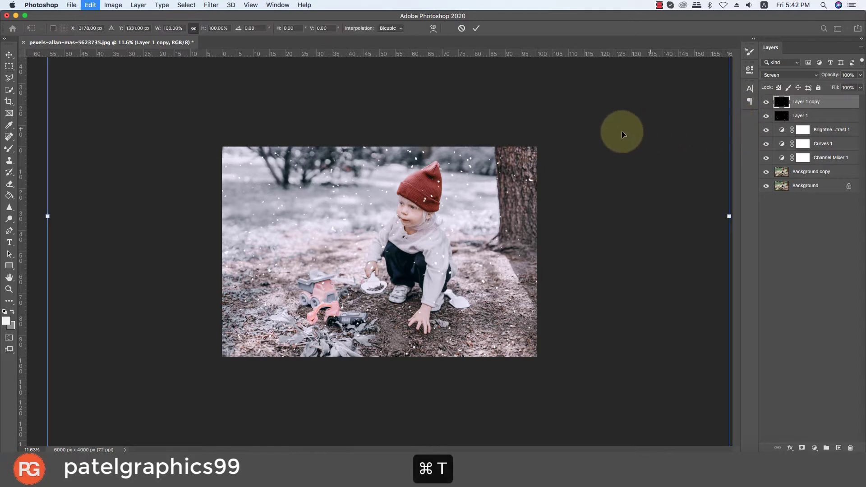
scroll(617, 136, "down", 5)
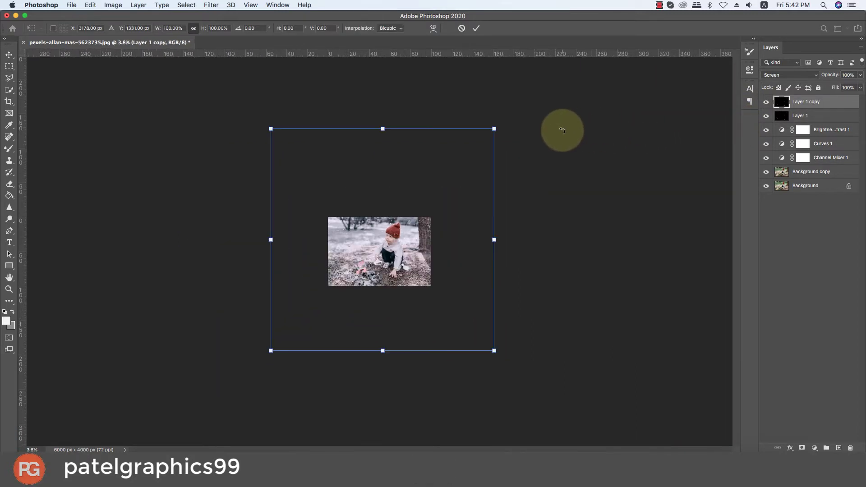
left_click_drag(541, 121, 495, 367)
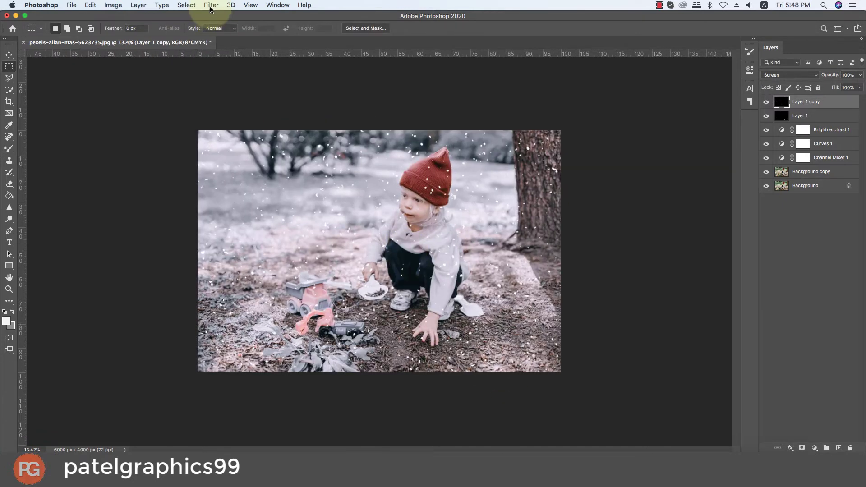
Apply Motion Blur to the duplicated snow layer with an angle of 56° and a distance of 46 pixels
left_click(211, 5)
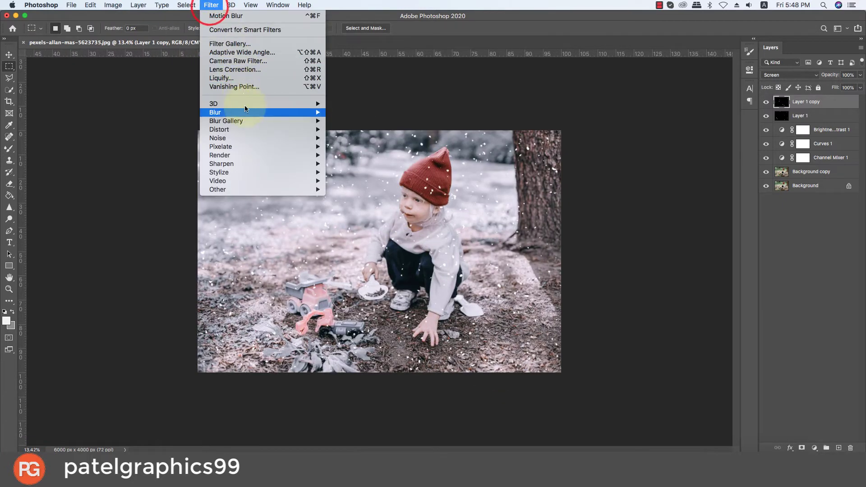
mouse_move(247, 111)
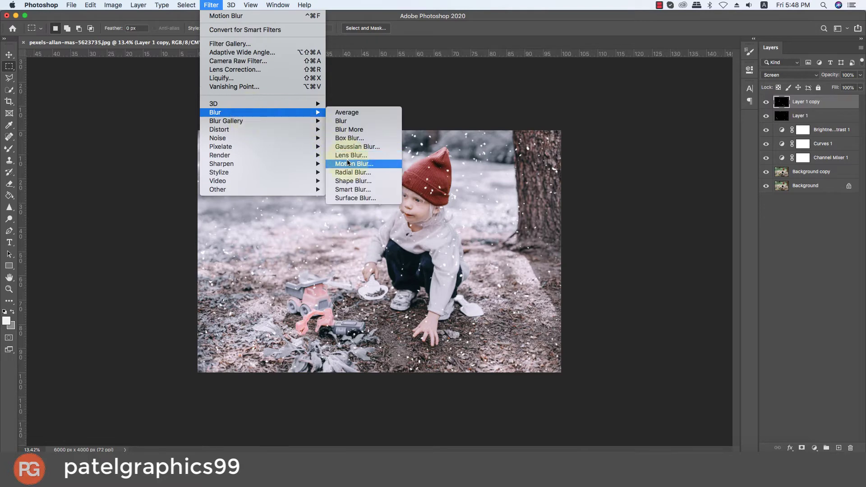
left_click(347, 161)
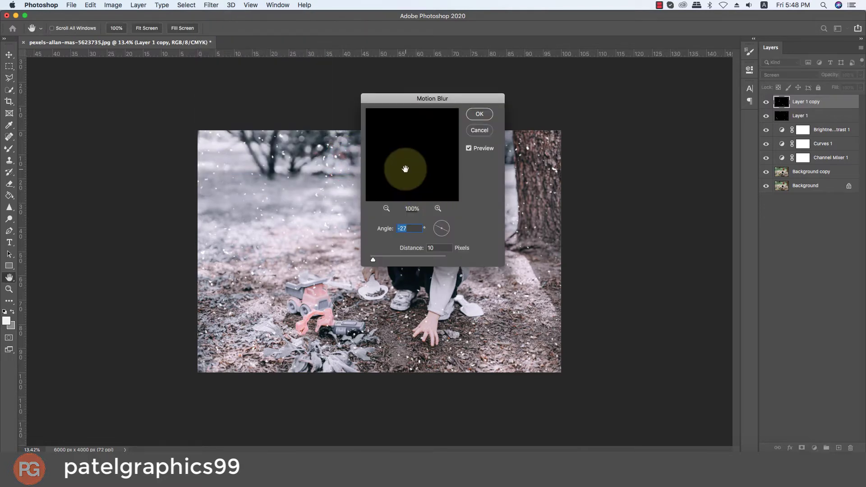
left_click(386, 209)
left_click(386, 208)
left_click(386, 209)
left_click(387, 209)
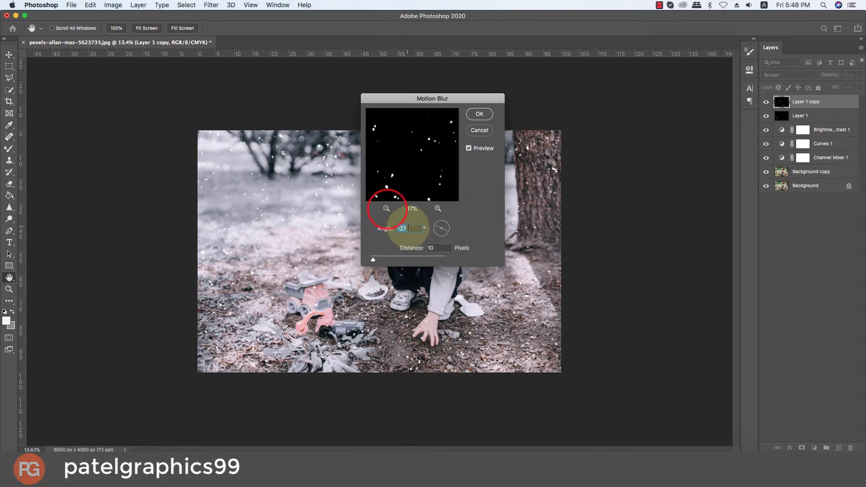
mouse_move(374, 260)
left_mouse_down()
mouse_move(390, 260)
mouse_move(359, 263)
mouse_move(398, 259)
left_mouse_up()
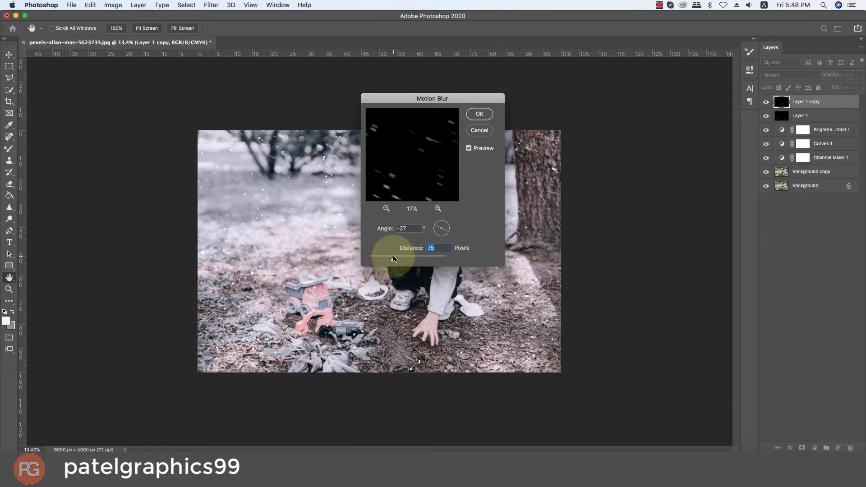
left_click(441, 225)
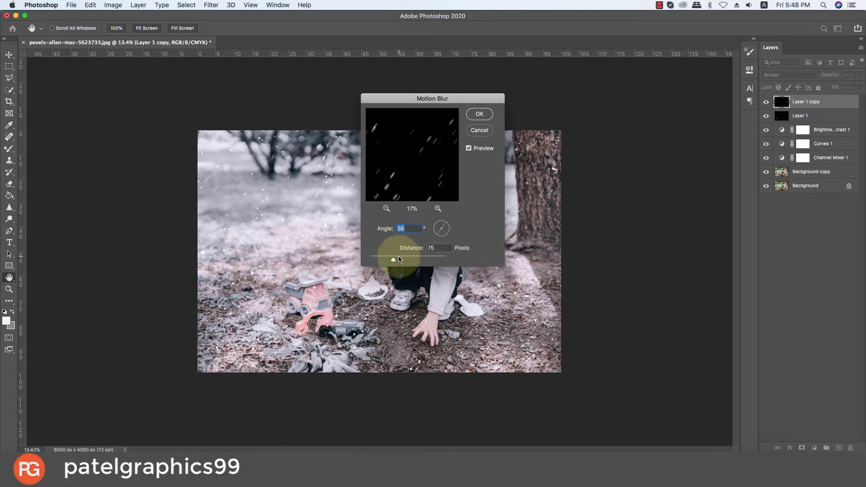
left_click_drag(392, 260, 390, 262)
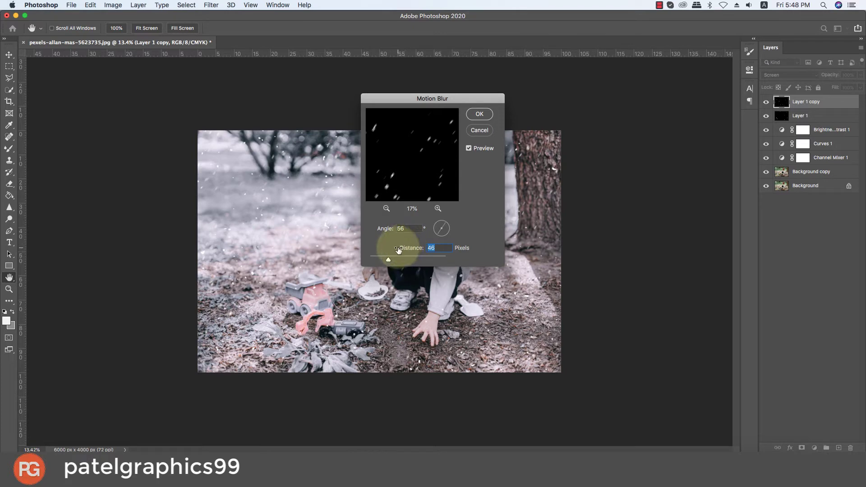
left_click(476, 116)
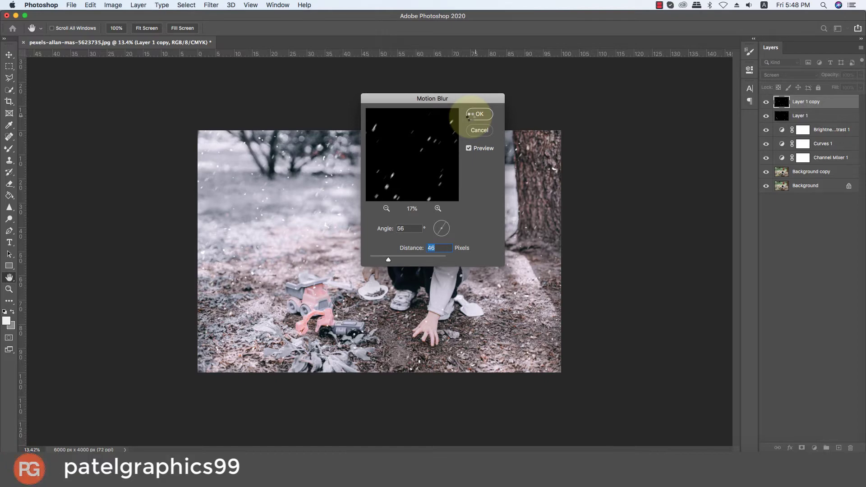
left_click(478, 114)
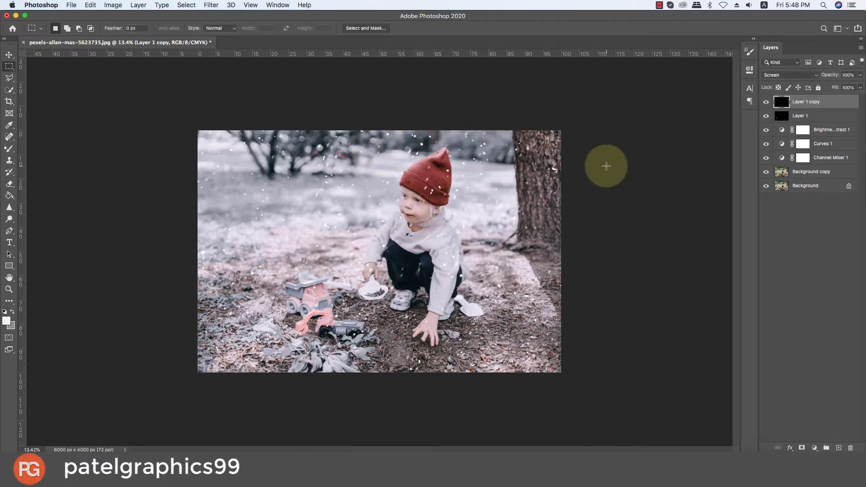
Add a gradient fill layer above the snow layers using the Foreground to Transparent preset from the Basics group
left_click(818, 448)
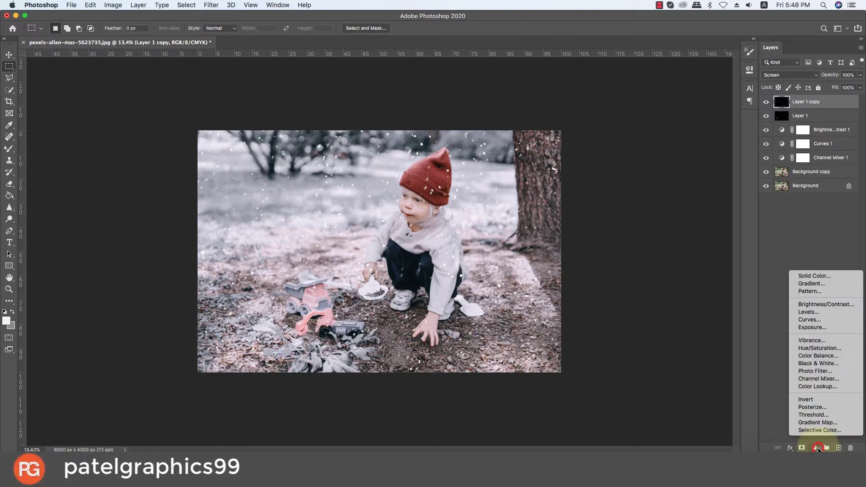
left_click(812, 283)
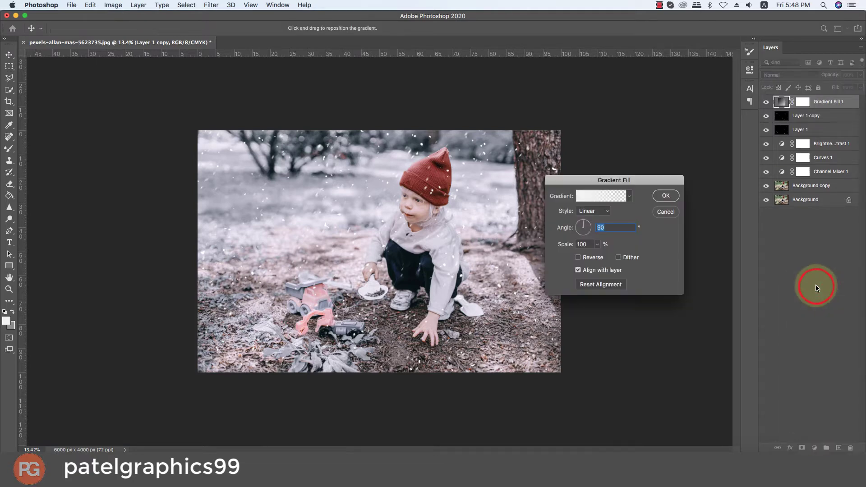
left_click(629, 197)
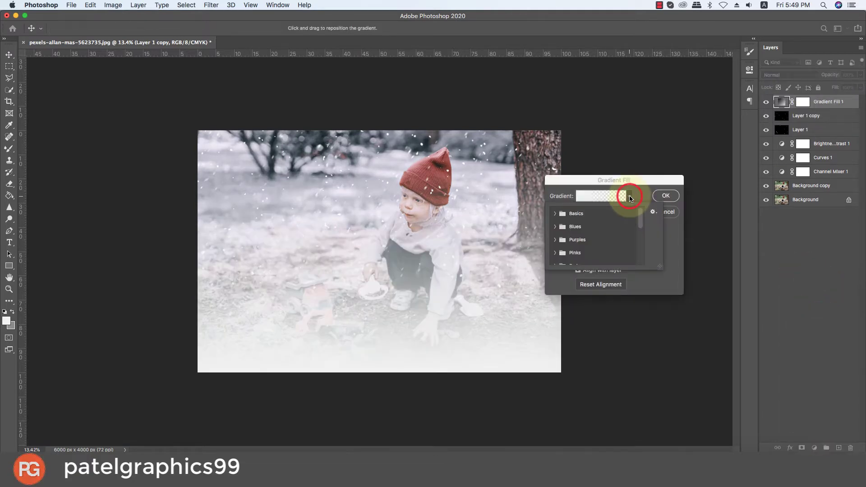
left_click(556, 214)
left_click(566, 227)
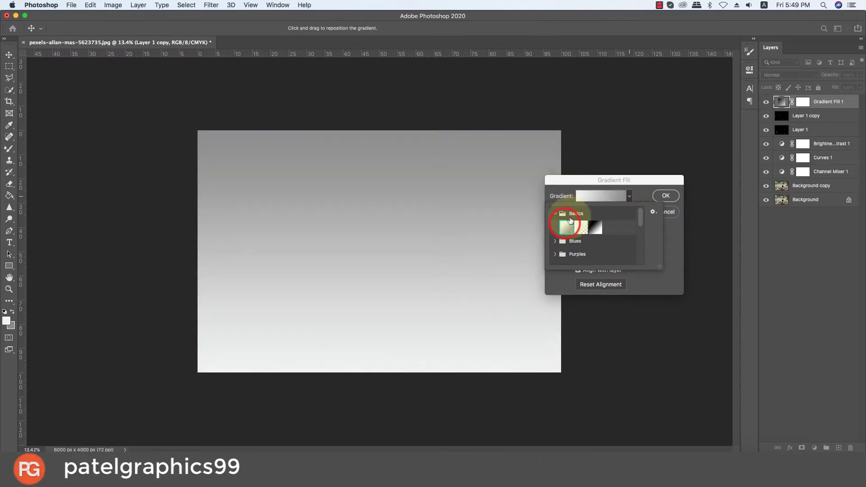
left_click(618, 196)
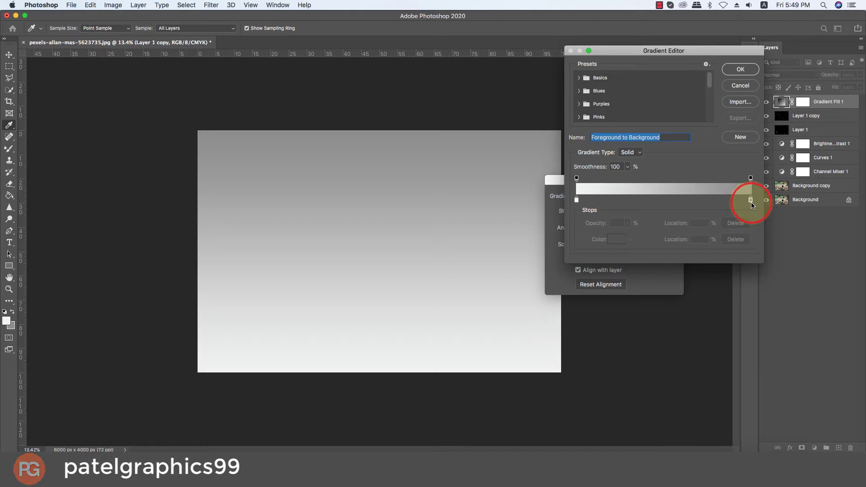
left_click(742, 87)
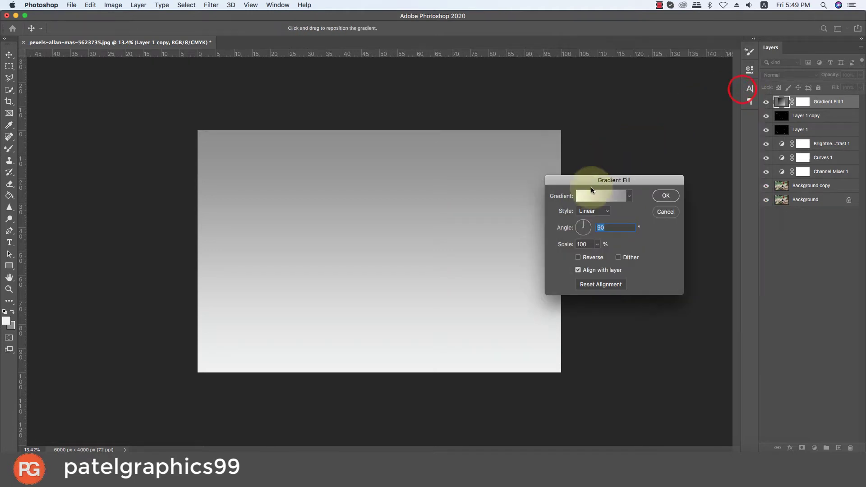
left_click(627, 198)
left_click(581, 226)
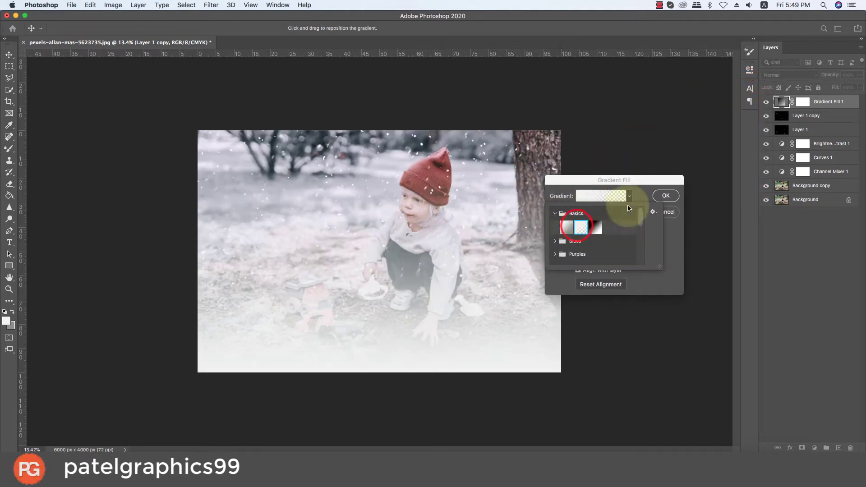
left_click(630, 195)
Set the gradient fill's style to Radial, reverse it, and apply it so the photo's edges fade to white
left_click(595, 211)
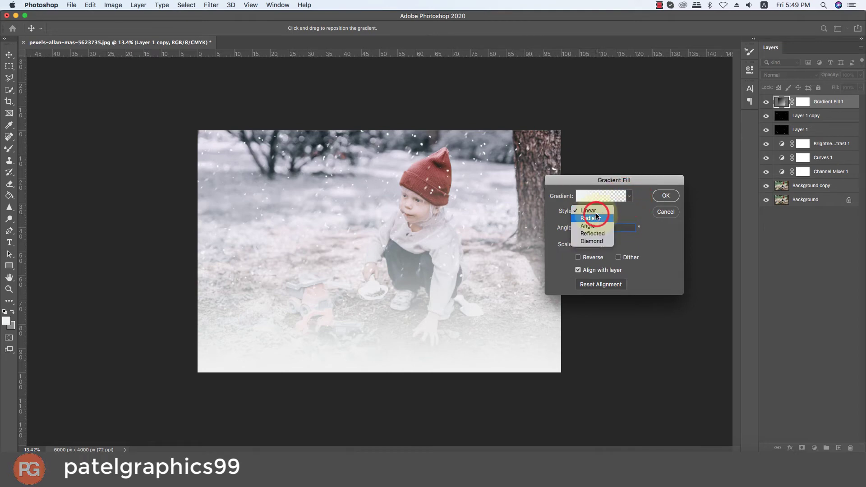
left_click(593, 219)
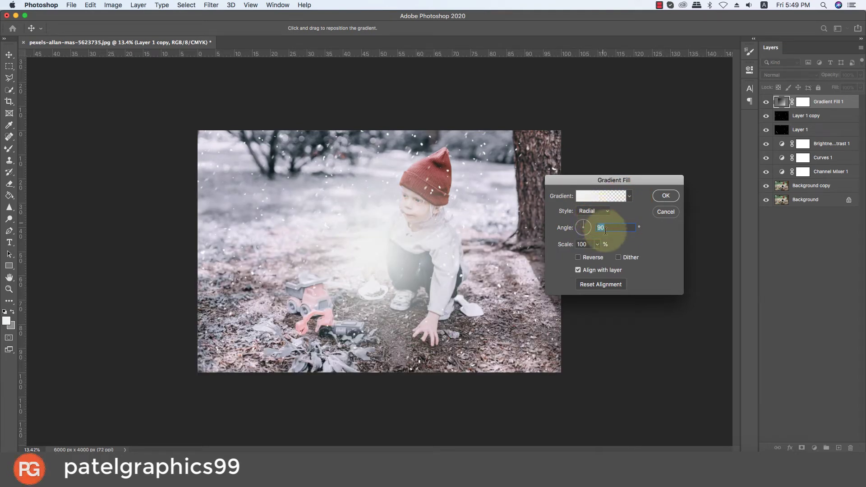
left_click(579, 257)
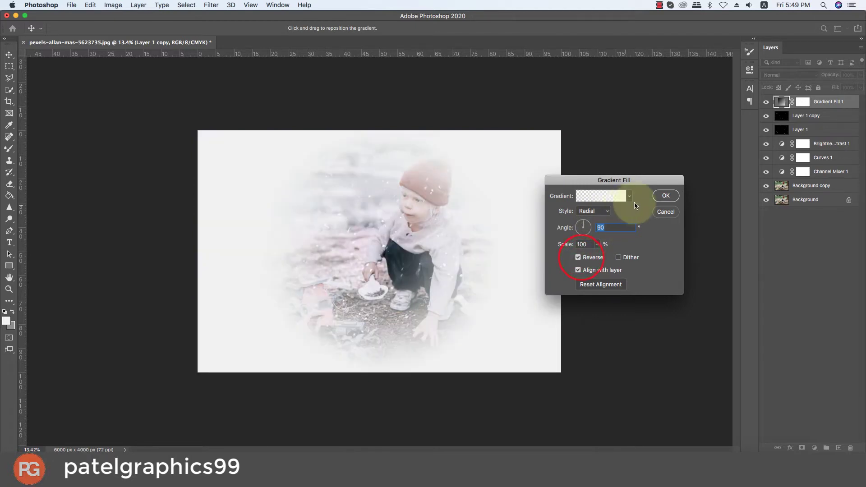
left_click(655, 195)
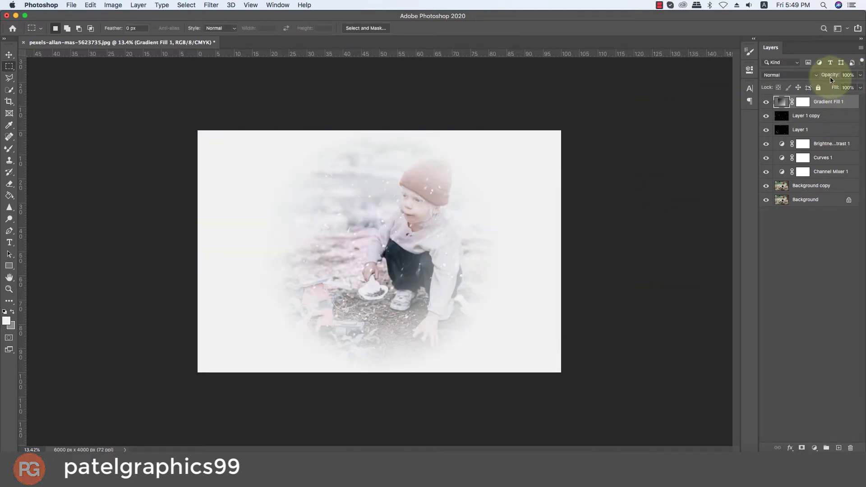
Set the gradient fill layer's blend mode to Screen
left_click(795, 75)
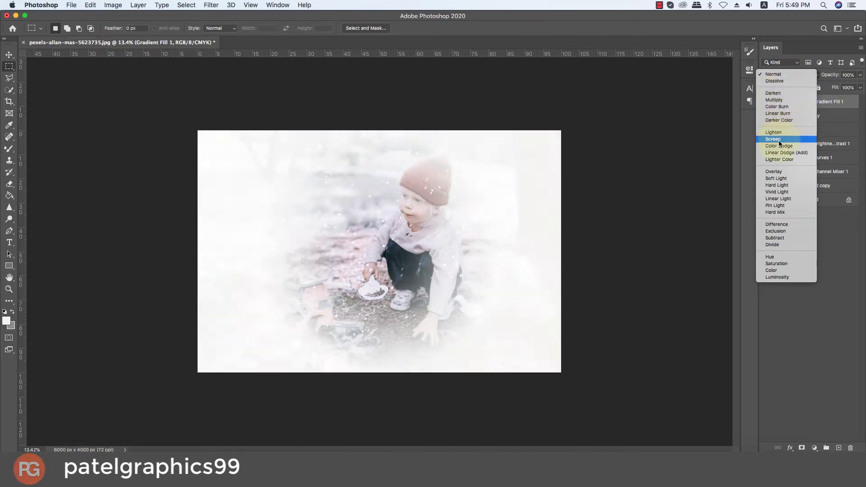
left_click(779, 140)
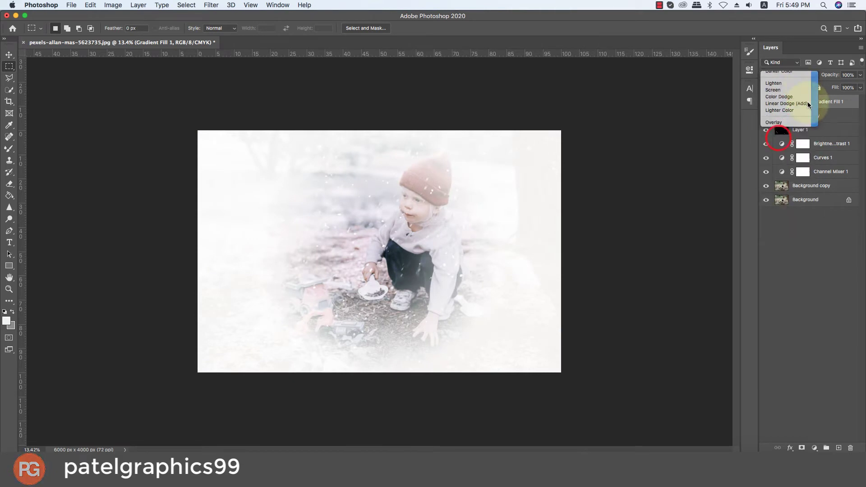
mouse_move(862, 75)
left_mouse_down()
mouse_move(856, 85)
mouse_move(833, 89)
mouse_move(862, 87)
left_mouse_up()
double_click(786, 101)
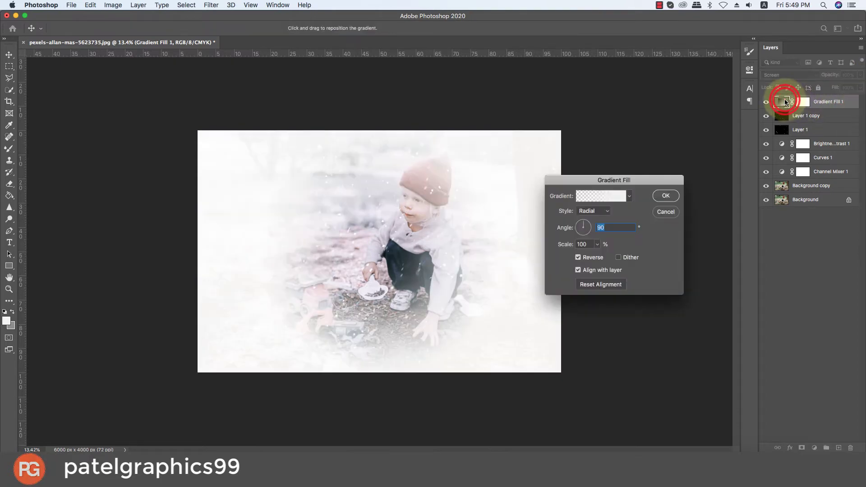
left_click(596, 198)
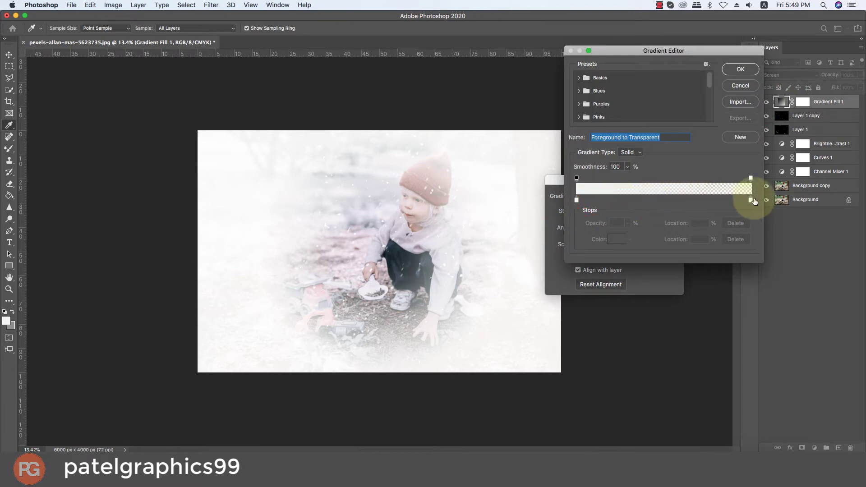
left_click_drag(751, 201, 668, 203)
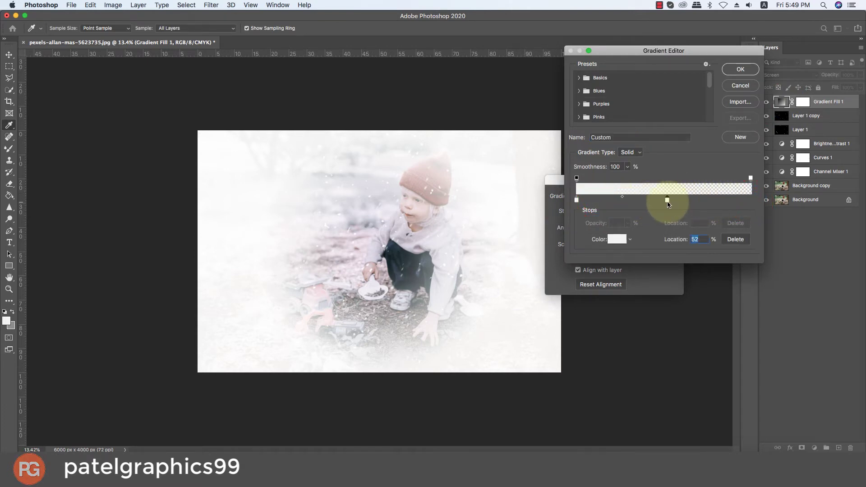
left_click(623, 197)
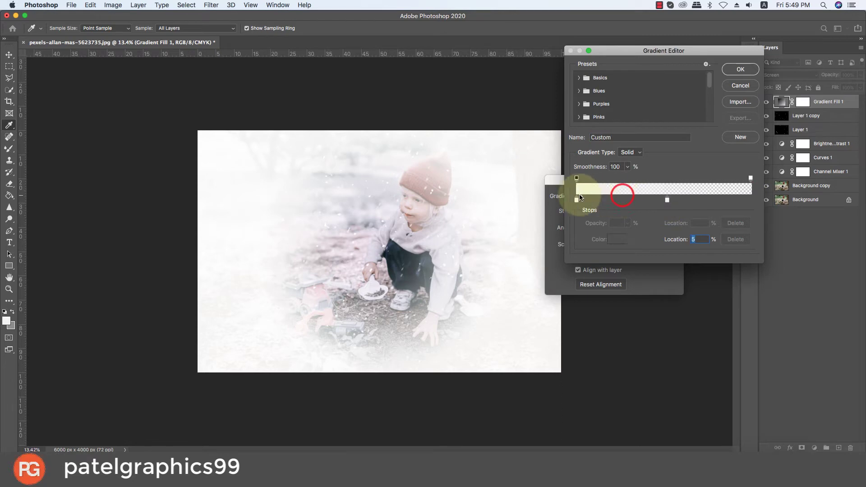
left_click_drag(667, 201, 790, 213)
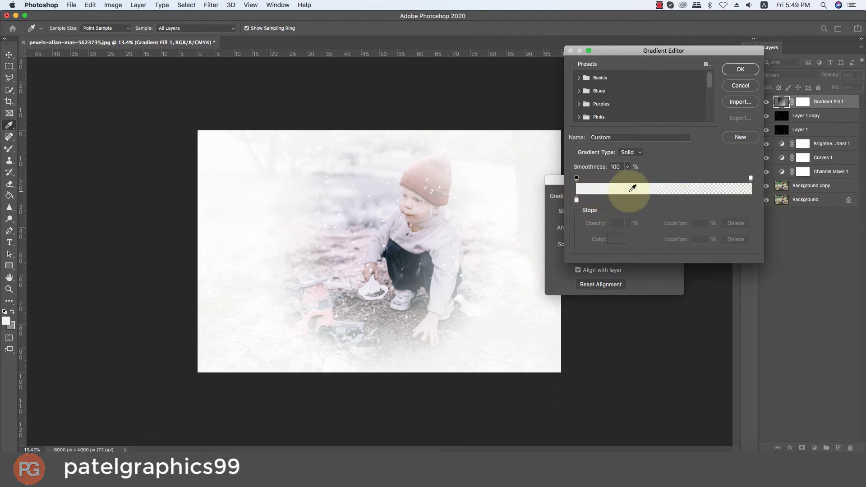
left_click_drag(665, 201, 816, 215)
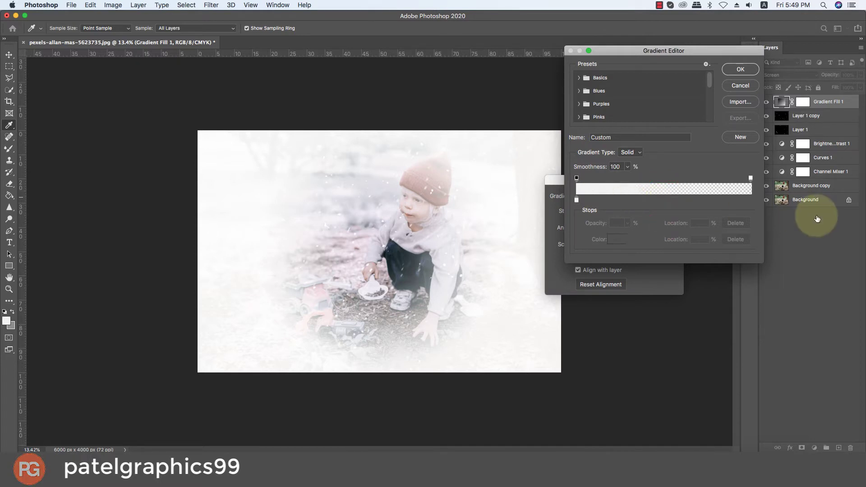
left_click(627, 189)
left_click(578, 200)
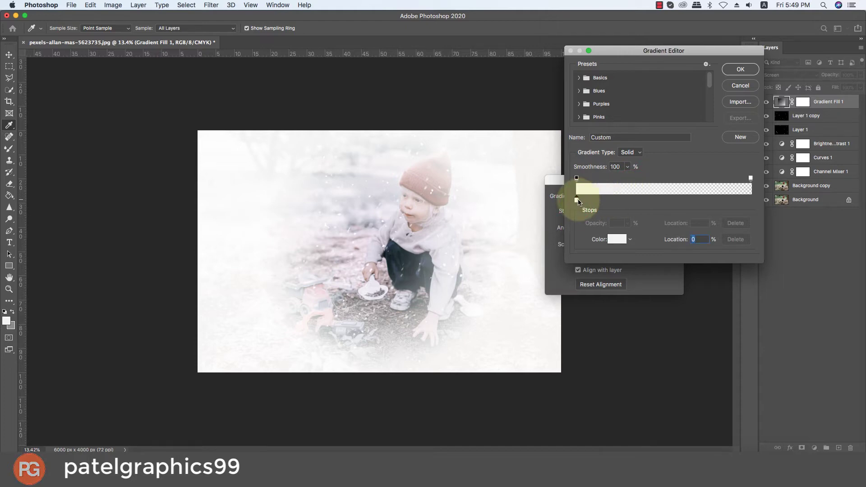
mouse_move(577, 200)
left_mouse_down()
mouse_move(629, 199)
mouse_move(594, 200)
left_mouse_up()
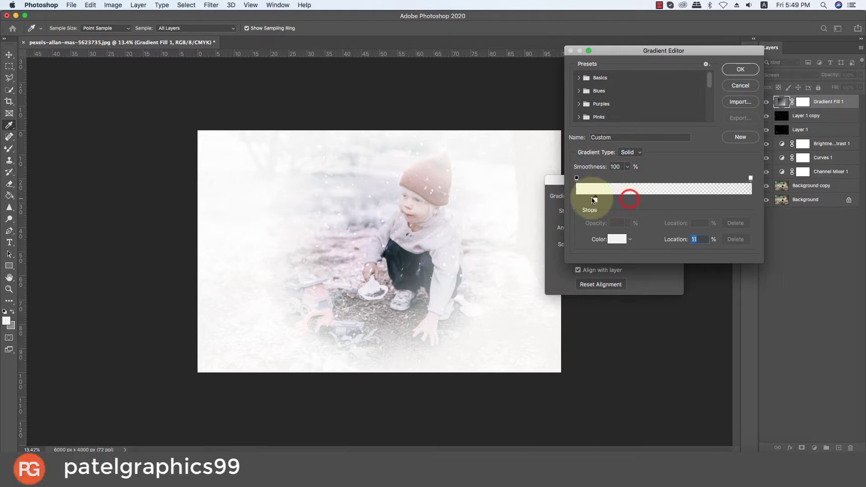
left_click(743, 72)
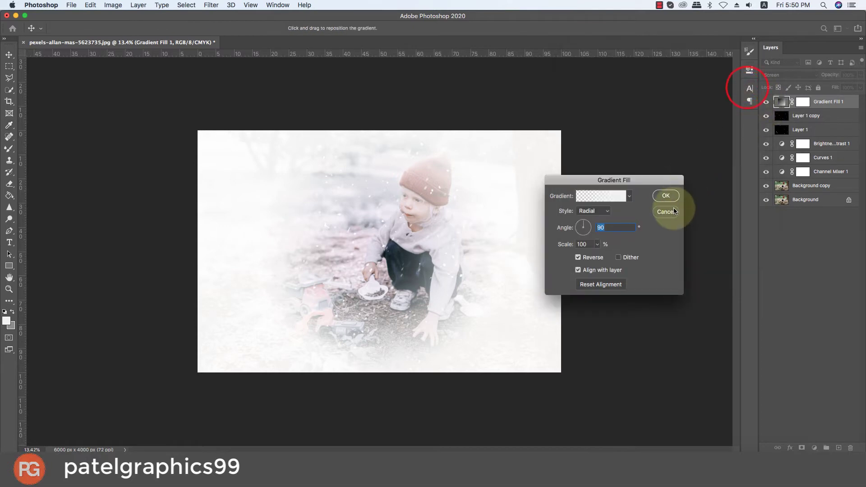
left_click(669, 197)
Try to resize the gradient fill layer directly with Free Transform
left_click(823, 107)
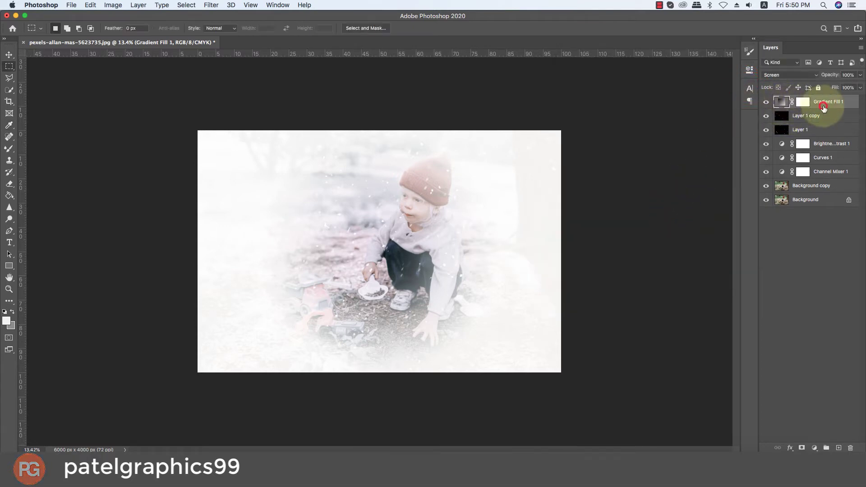
key("super+t")
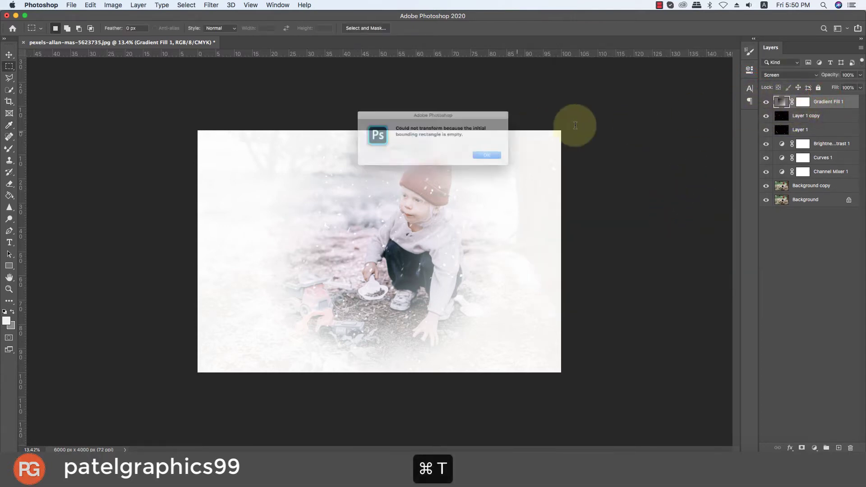
left_click(500, 158)
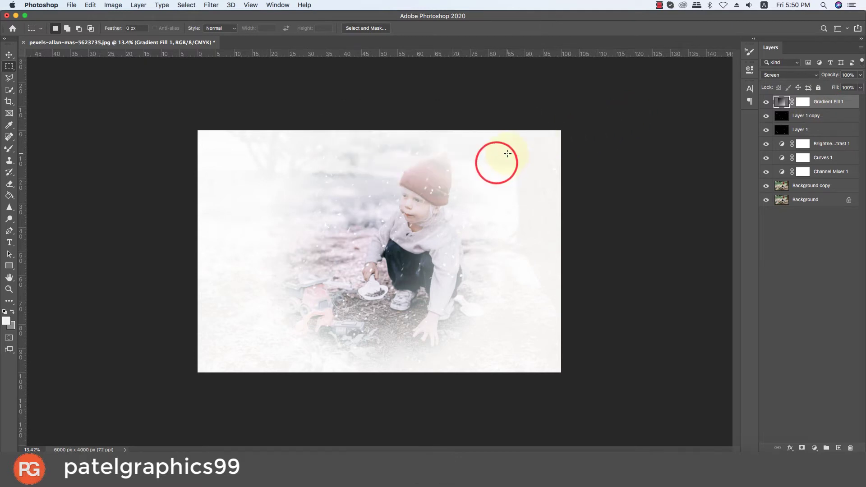
Convert the gradient fill layer to a smart object
scroll(506, 154, "down", 3)
scroll(508, 153, "down", 5)
scroll(508, 153, "up", 10)
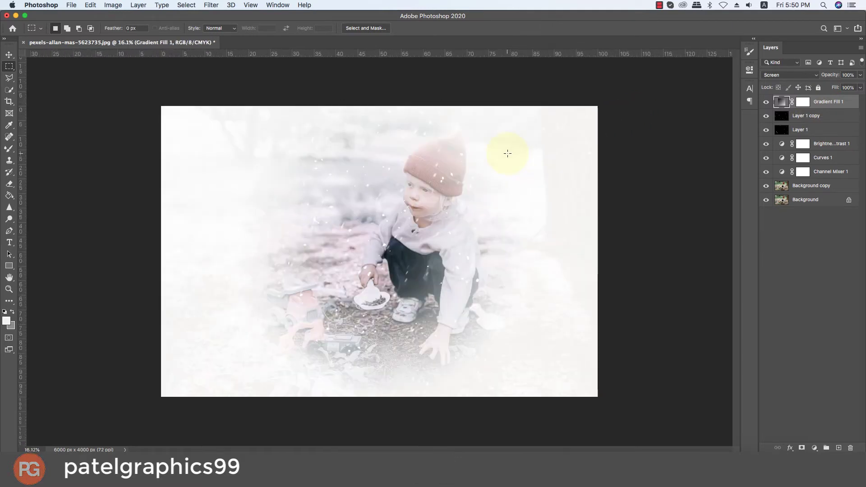
left_click(821, 103)
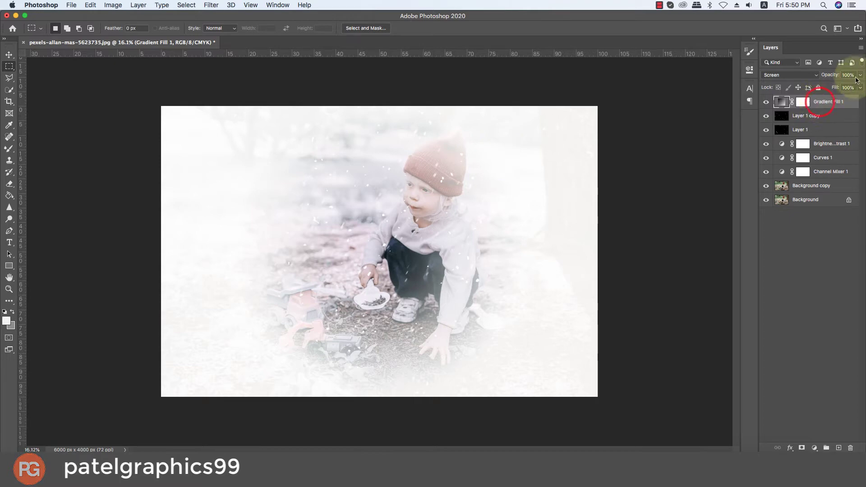
right_click(830, 100)
left_click(751, 180)
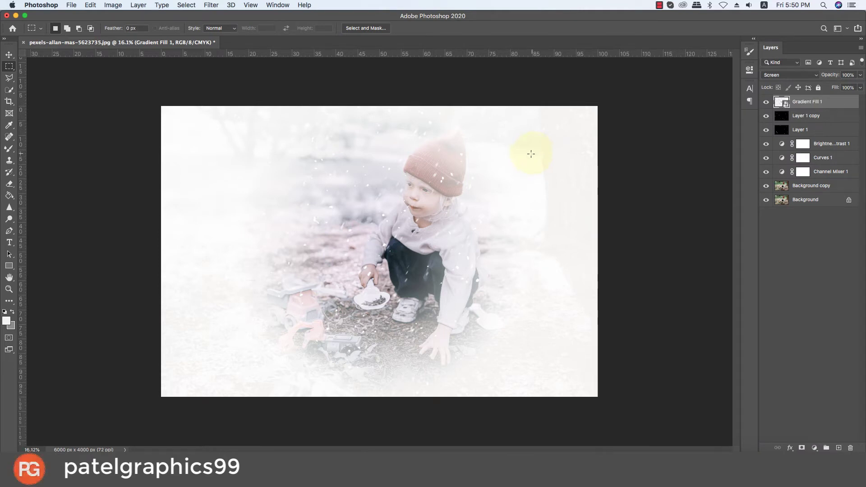
Scale the gradient smart object up proportionally from its centre to about 187% with Free Transform
key("super+t")
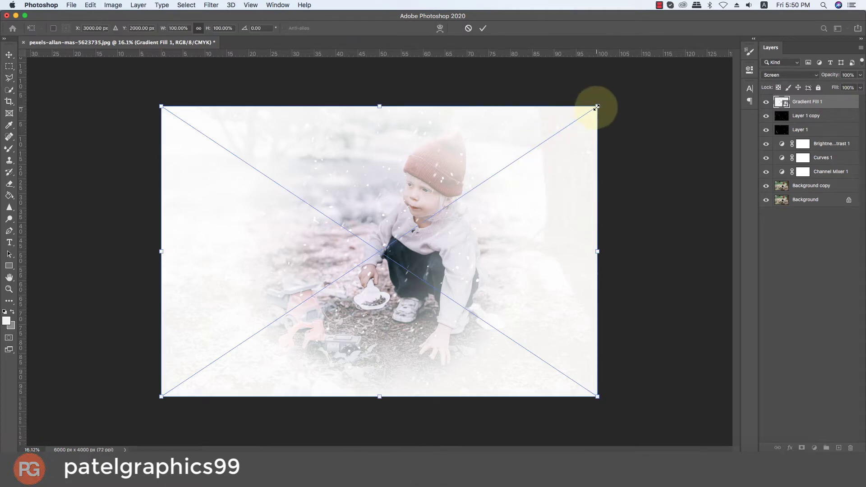
left_click_drag(597, 107, 688, 59)
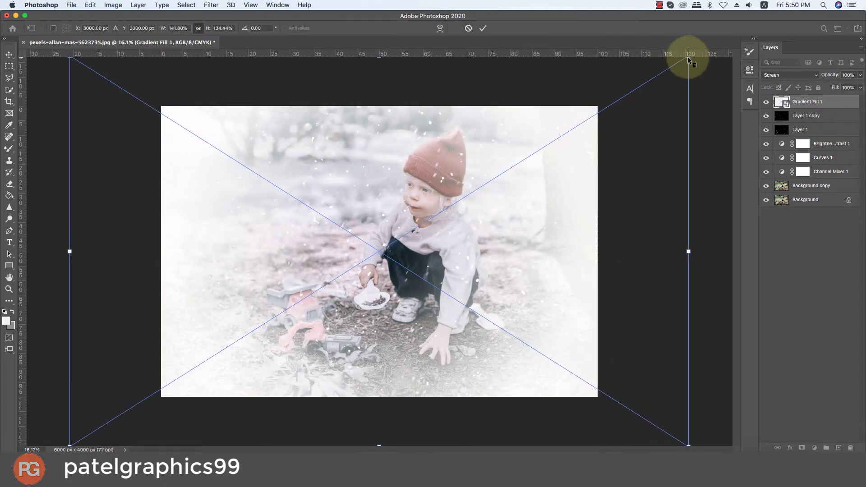
key("super+z")
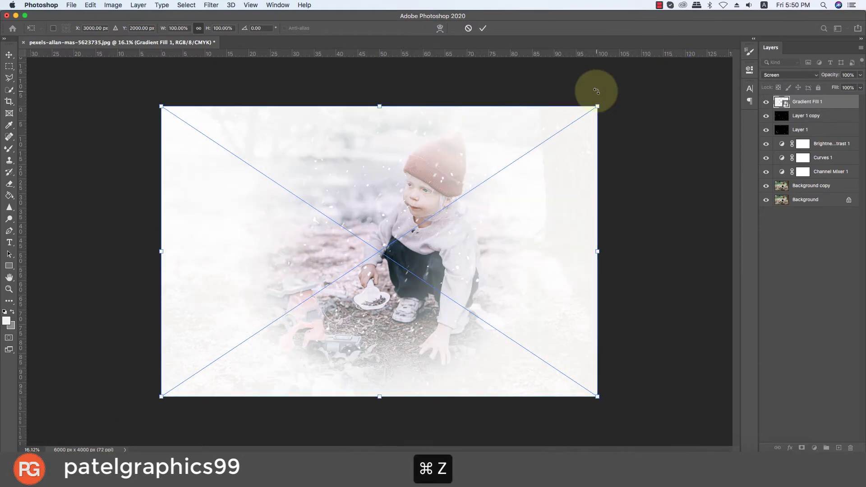
left_click_drag(597, 106, 802, 7)
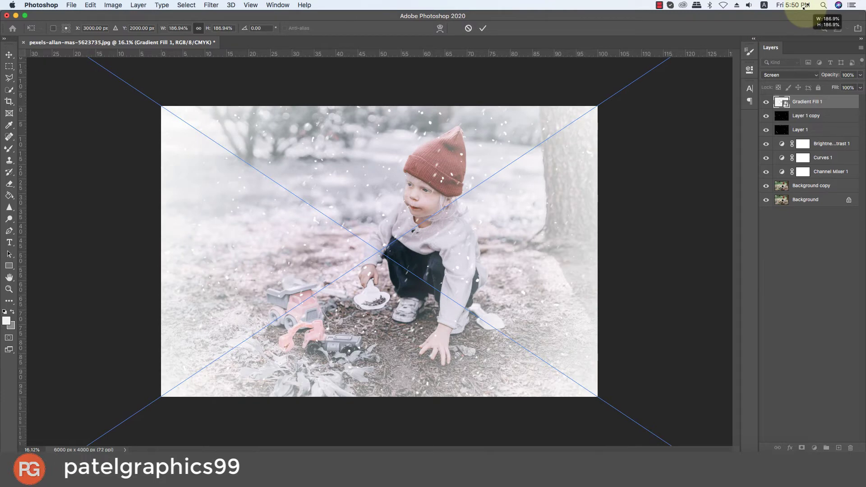
key("Return")
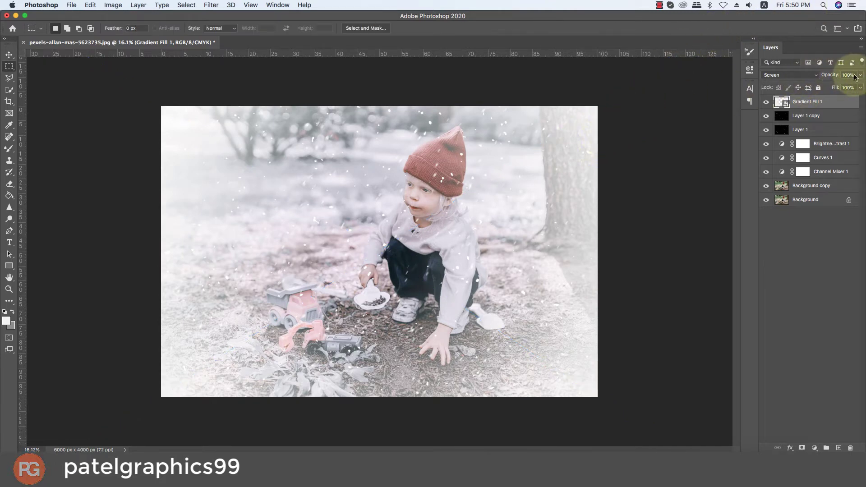
Lower the gradient layer's opacity to about 27%, and delete the layer
left_click_drag(857, 87, 826, 88)
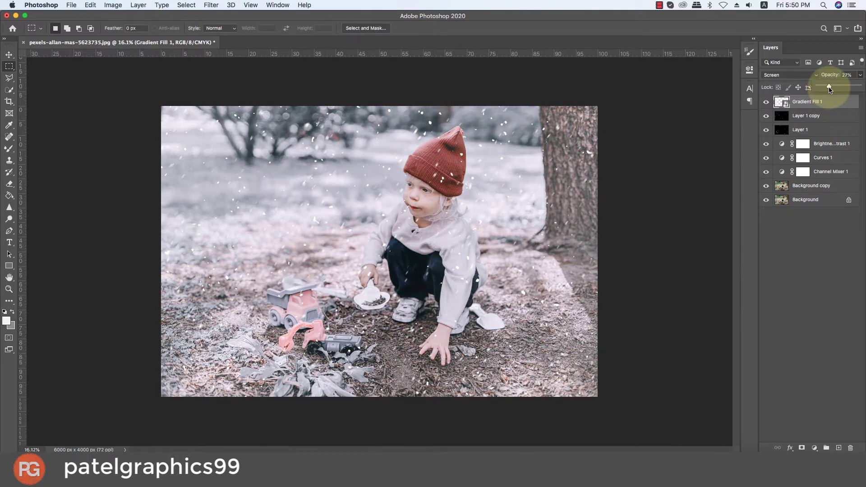
key("Delete")
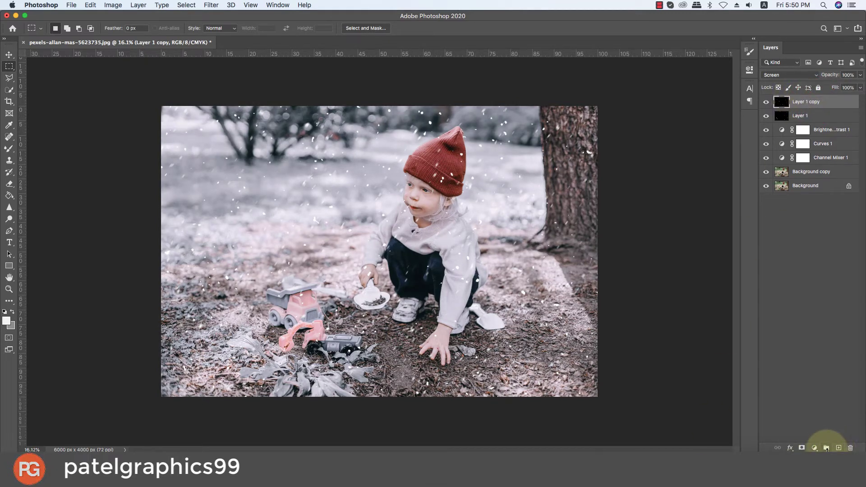
Add a white-to-transparent gradient fill layer above the snow layers, using the Radial style with Reverse enabled
left_click(814, 448)
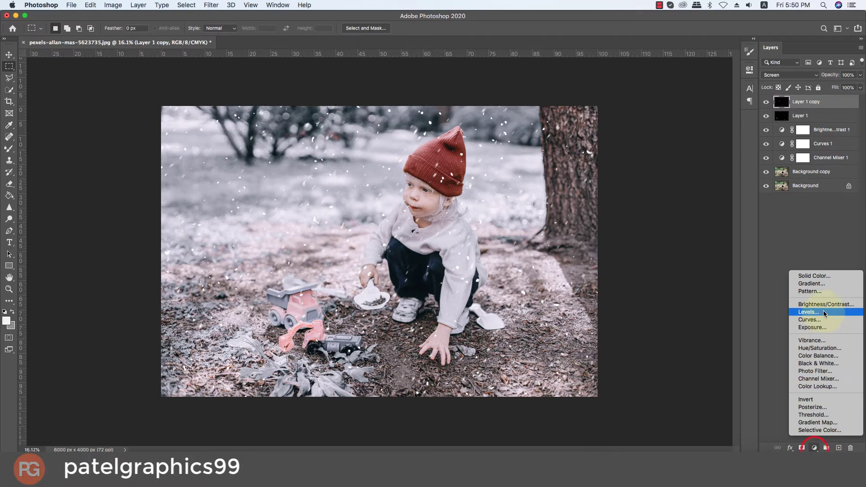
left_click(815, 285)
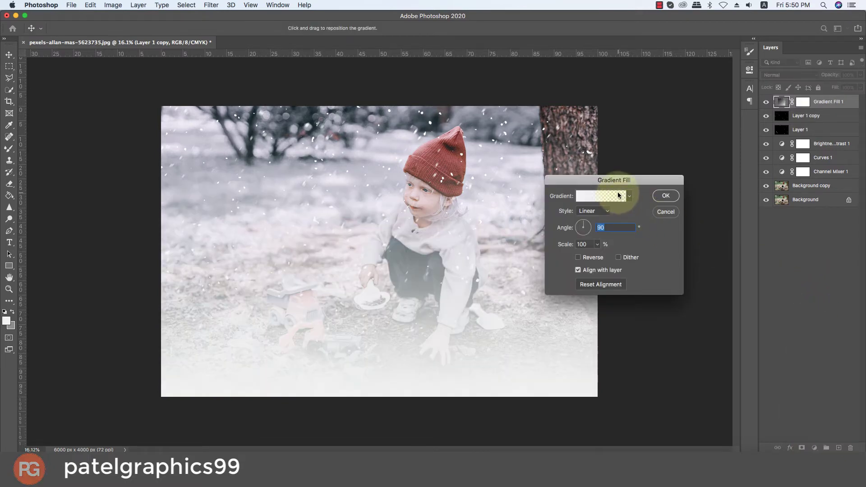
left_click(591, 210)
left_click(594, 221)
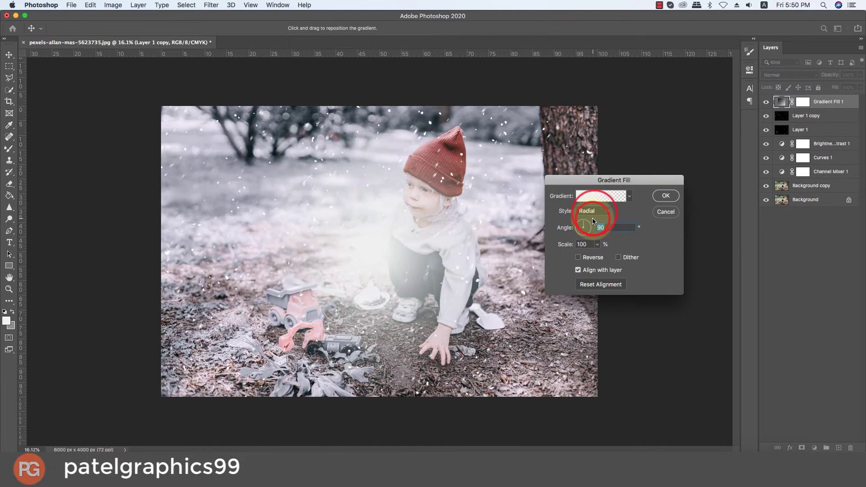
left_click(582, 256)
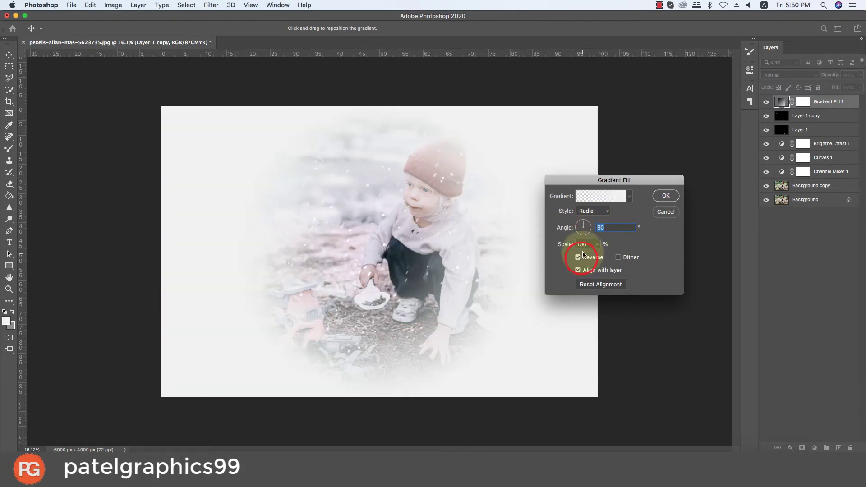
Scale the radial gradient fill to about 407% and apply it
left_click_drag(597, 244, 612, 258)
left_click_drag(607, 257, 608, 256)
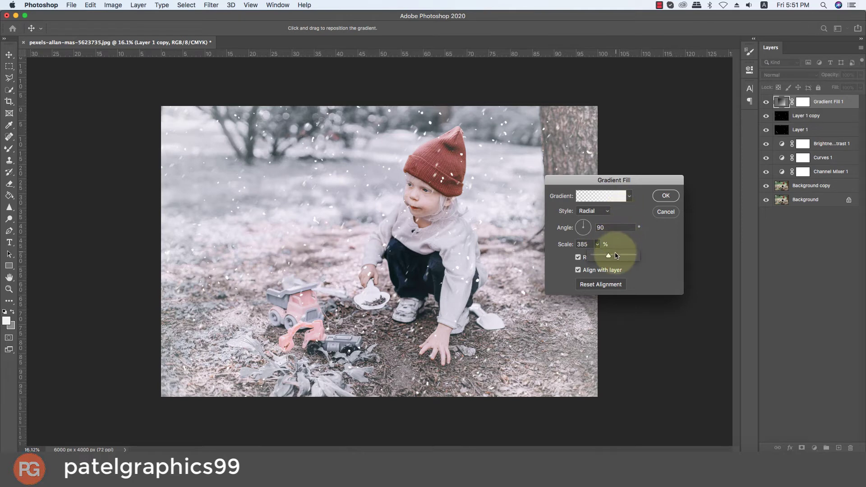
mouse_move(602, 257)
left_mouse_down()
mouse_move(630, 260)
mouse_move(610, 258)
left_mouse_up()
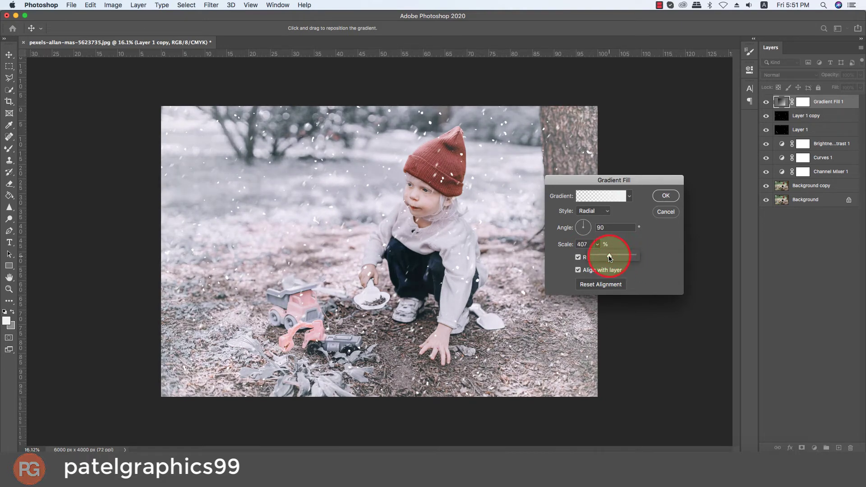
left_click(664, 196)
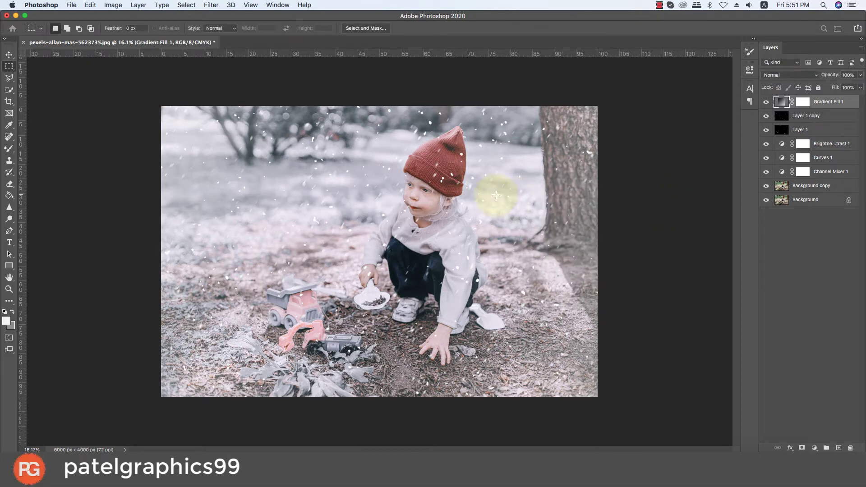
Toggle the visibility of the gradient fill layer to compare the photo with and without the white vignette
left_click(765, 104)
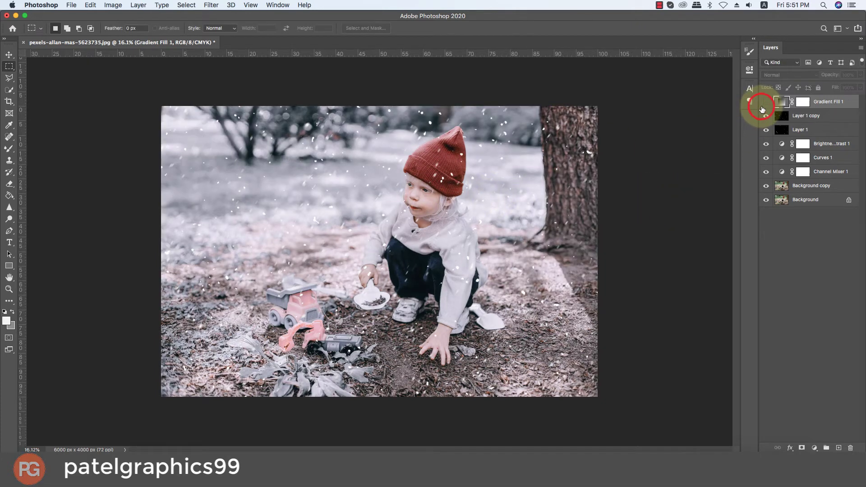
left_click(764, 104)
left_click(762, 108)
left_click(762, 109)
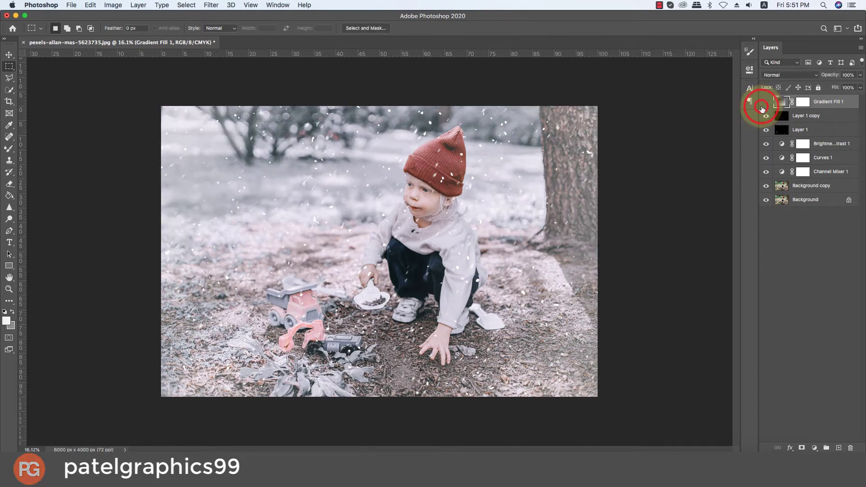
left_click(763, 108)
left_click(762, 108)
Try the Soft Light blend mode on the gradient fill layer and toggle its visibility to compare the effect
left_click(776, 75)
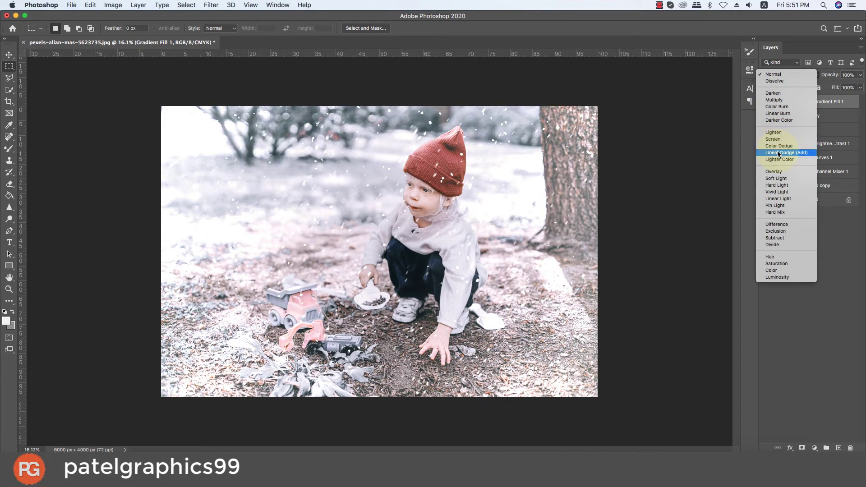
left_click(779, 179)
left_click(767, 101)
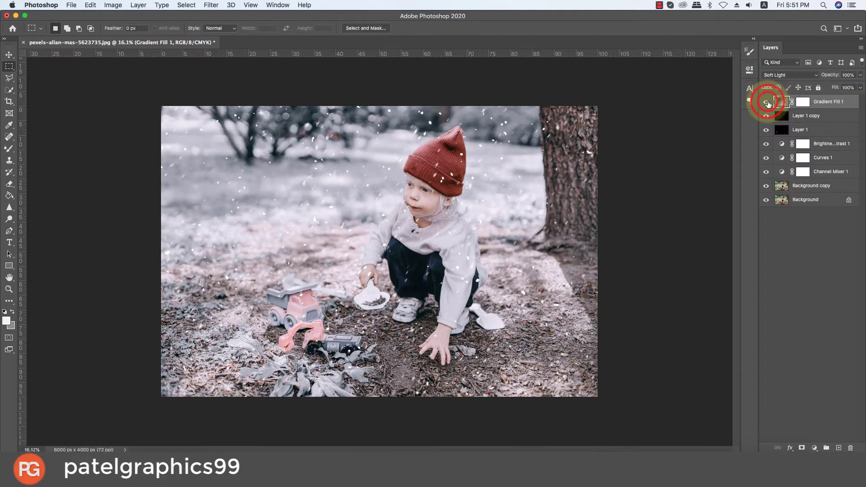
left_click(766, 101)
left_click(766, 102)
left_click(766, 102)
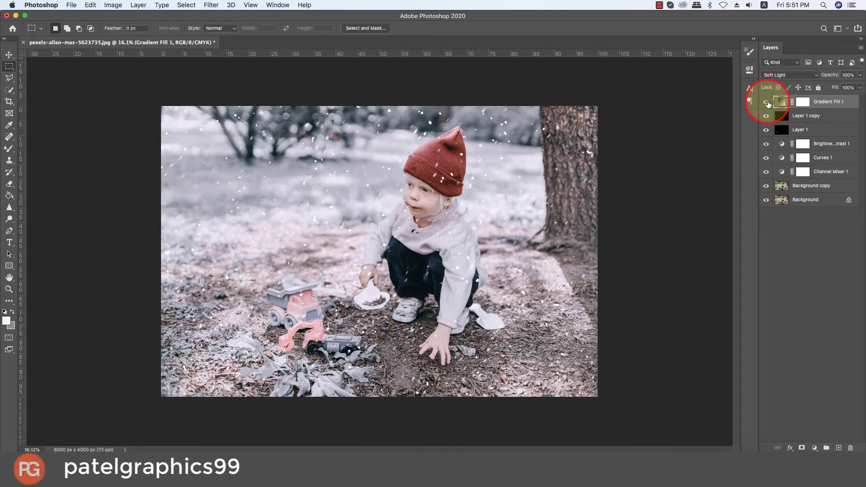
Set the gradient fill layer's blend mode to Screen
left_click(776, 75)
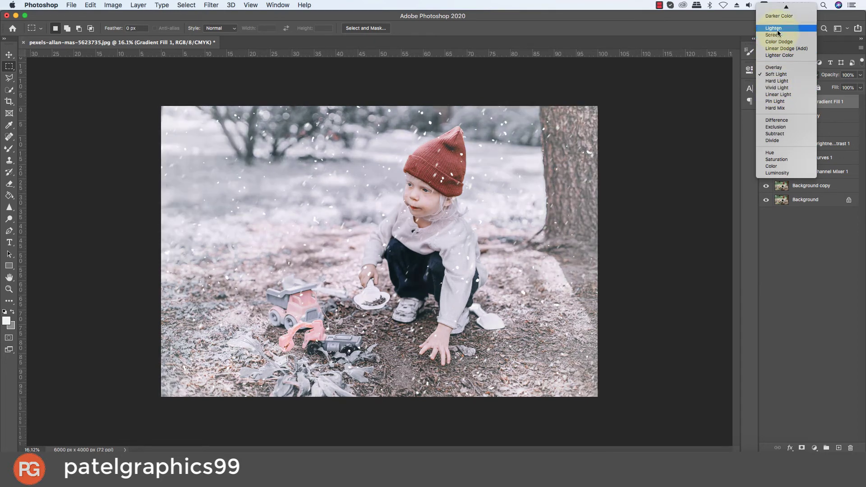
left_click(777, 34)
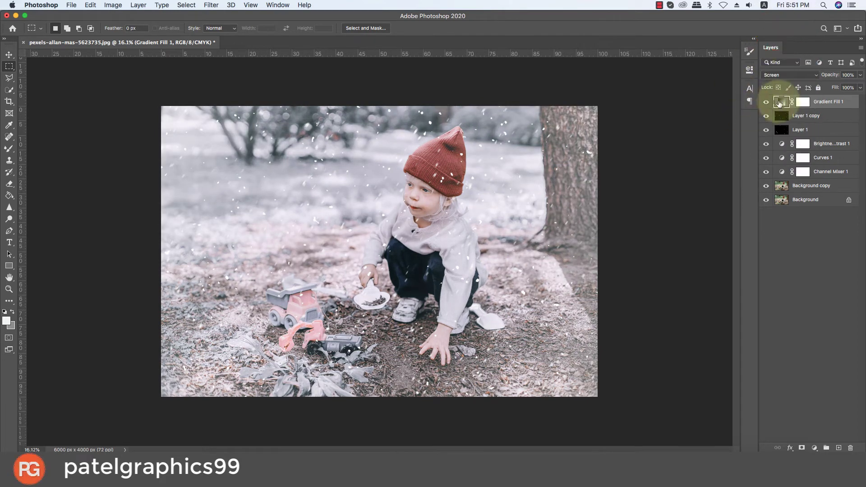
Create a new layer above the gradient fill and fill it with the merged RGB image using Apply Image, Multiply blending at 100%
left_click(839, 448)
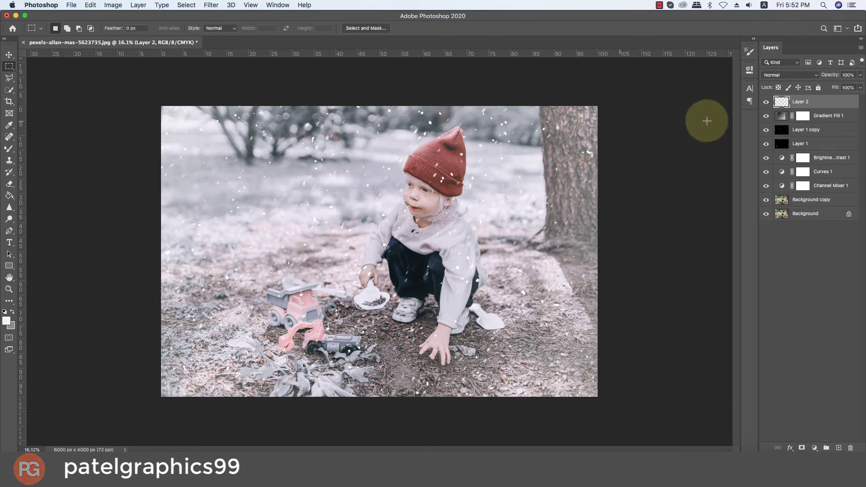
left_click(112, 5)
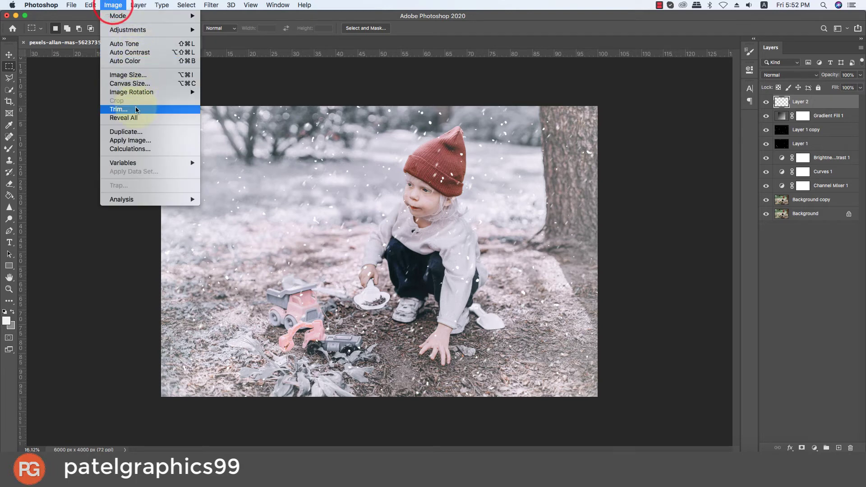
left_click(136, 142)
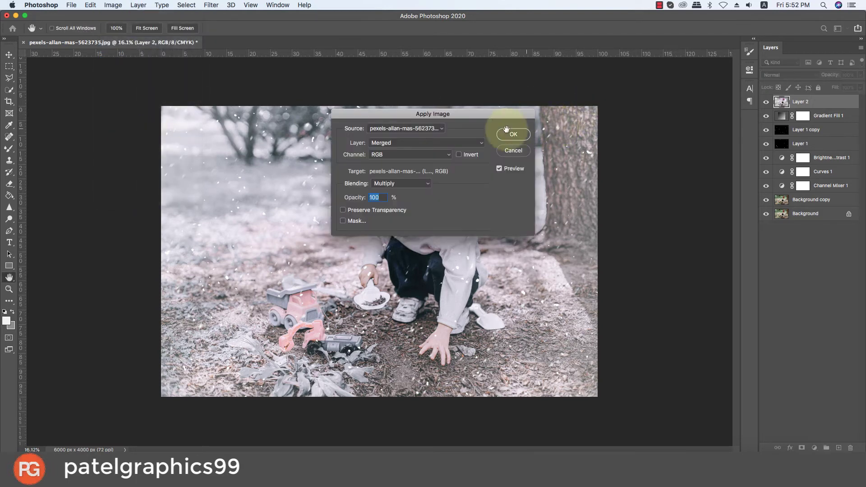
left_click(512, 142)
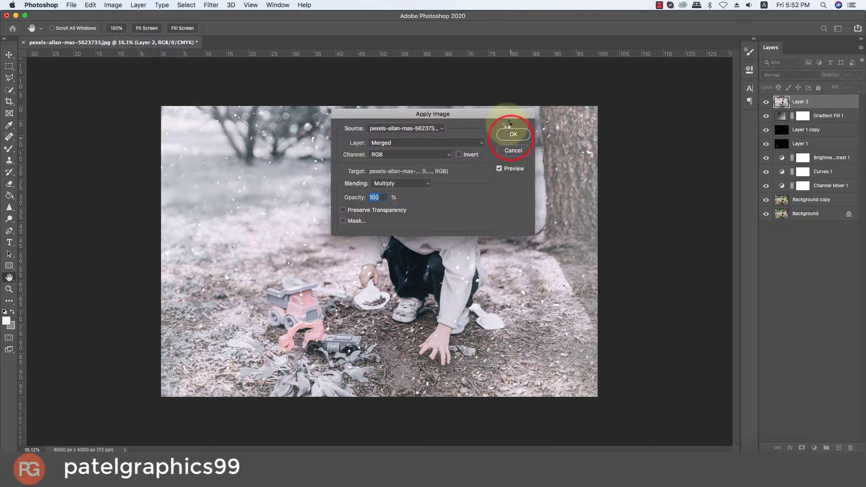
key("m")
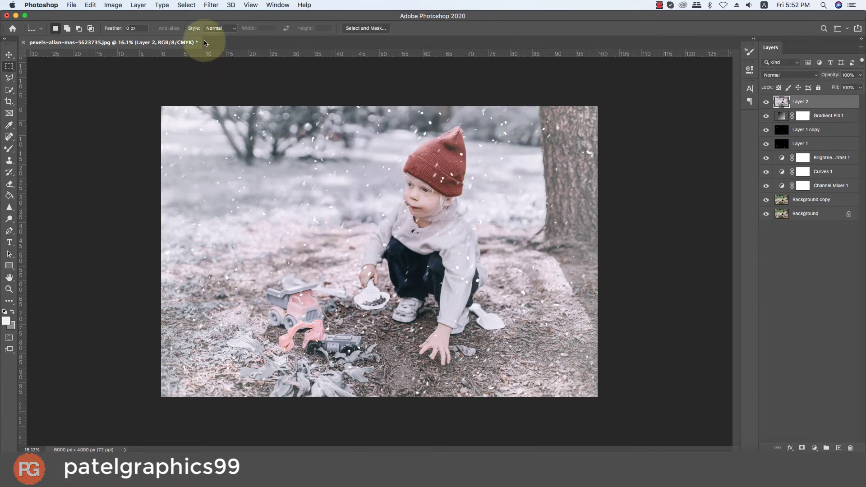
Try Auto Tone on the merged image layer and undo it
left_click(113, 5)
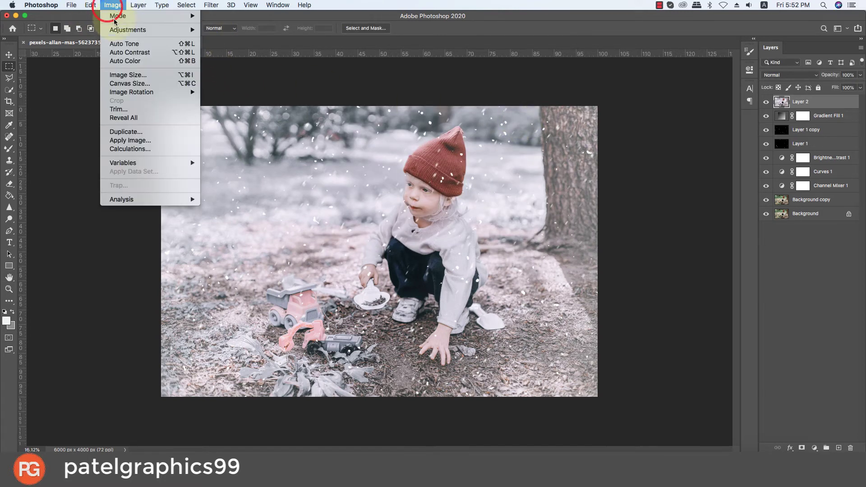
left_click(120, 45)
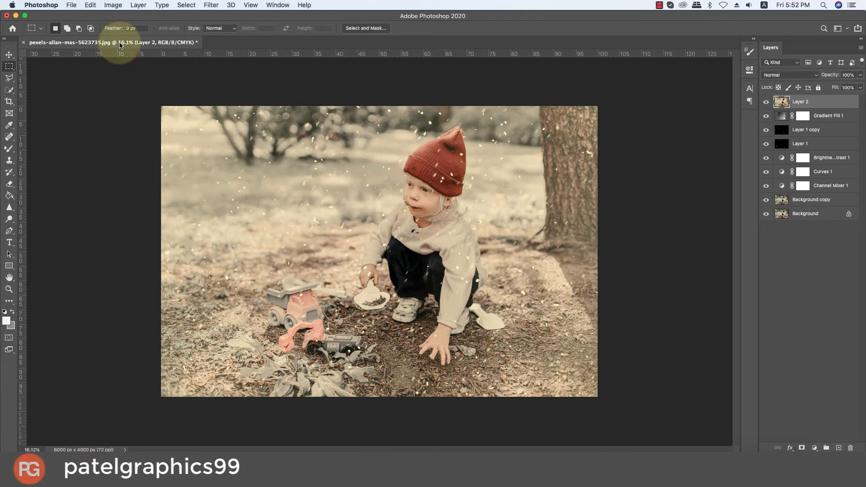
key("super+z")
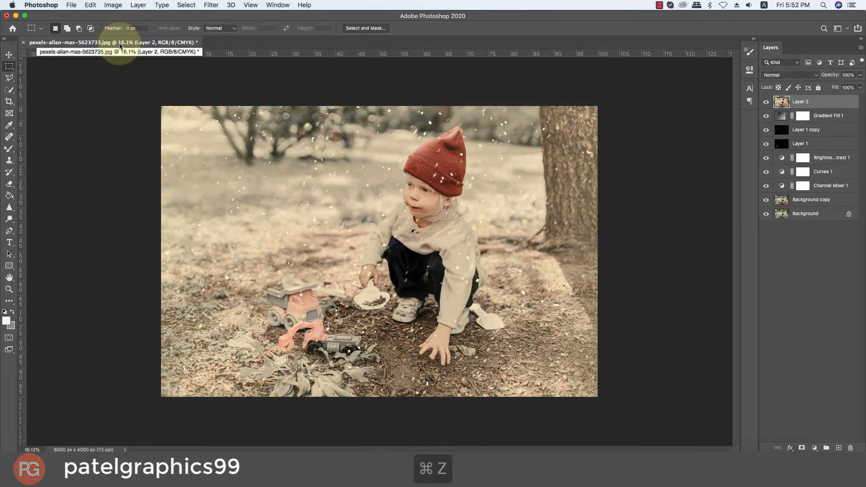
Open the merged layer in the Camera Raw Filter, apply the Auto tone settings, and raise Vibrance to +31
left_click(211, 5)
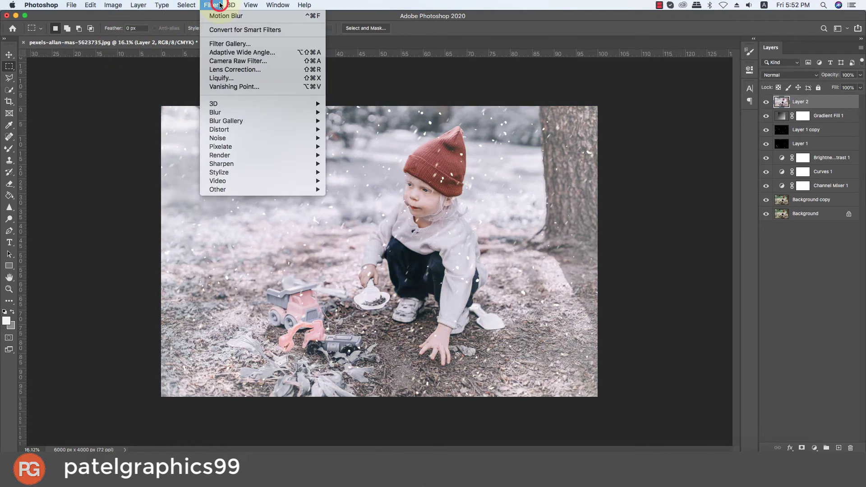
left_click(230, 61)
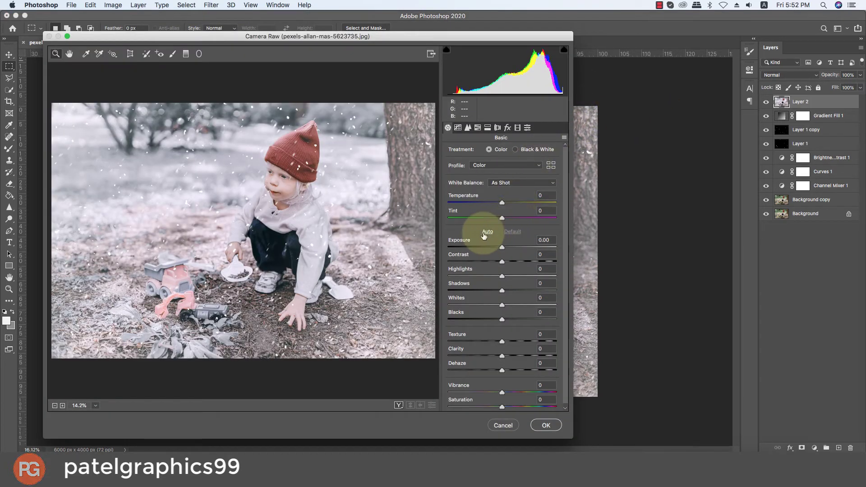
left_click(487, 232)
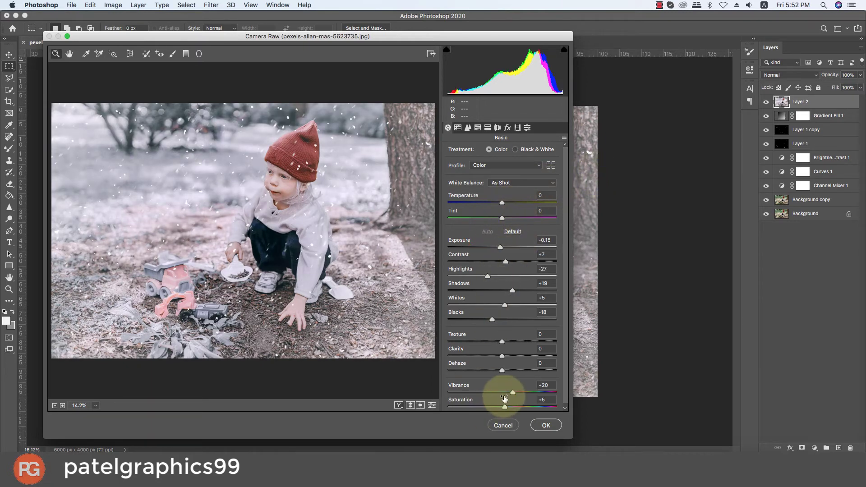
left_click_drag(512, 392, 519, 393)
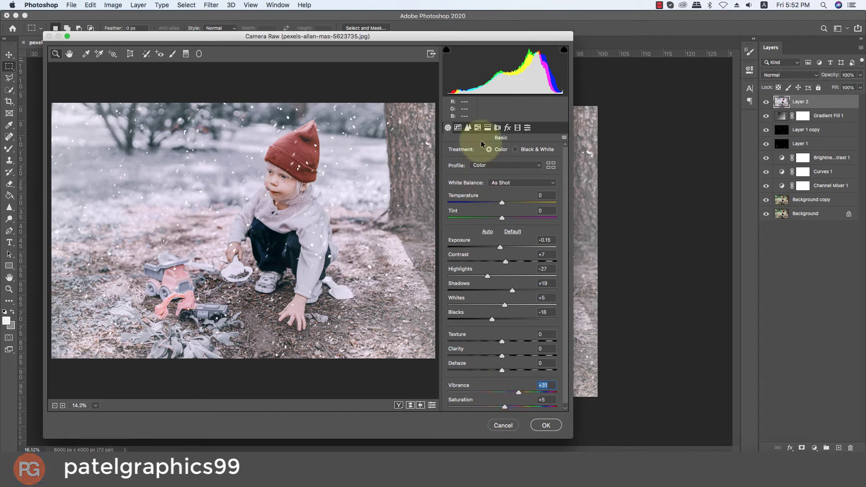
Brighten the photo's edges with a post-crop vignetting amount of +29 in Camera Raw's Effects settings
left_click(488, 128)
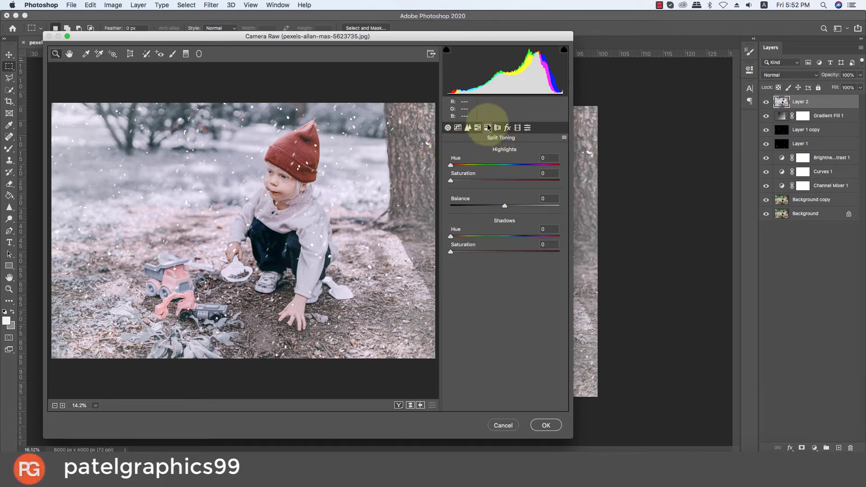
left_click(507, 128)
left_click_drag(502, 248, 521, 249)
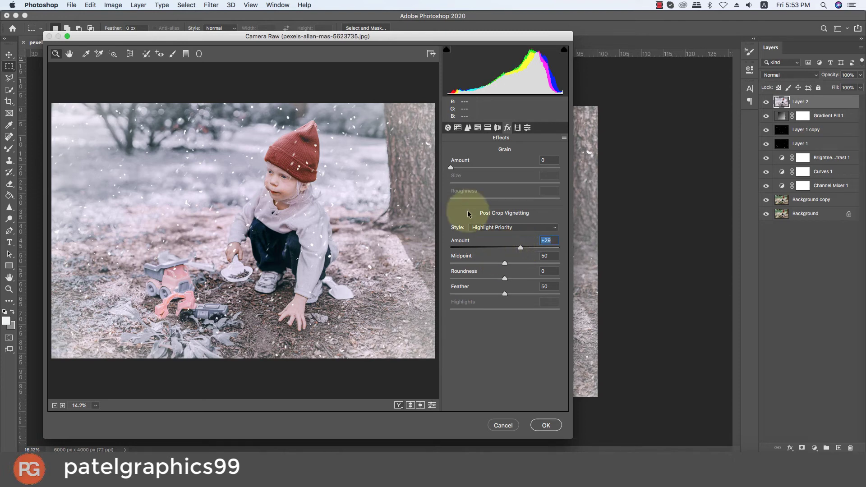
Set the Lens Corrections vignetting amount to about +35 and apply the Camera Raw adjustments
left_click(486, 128)
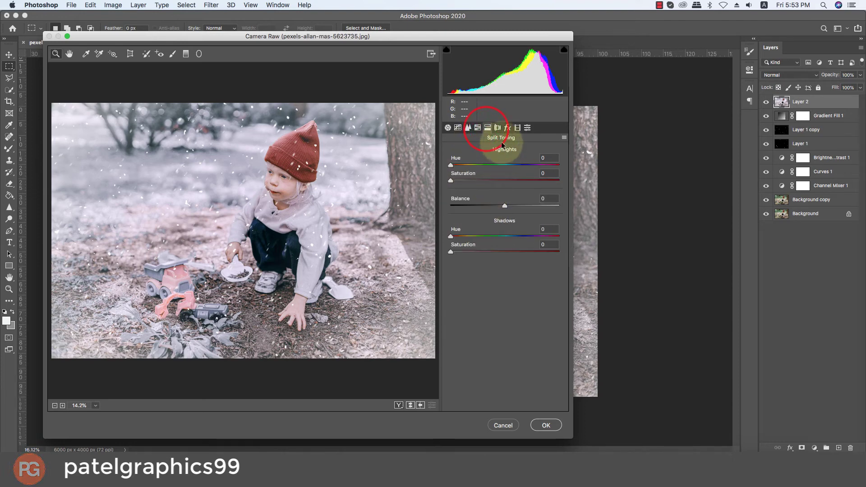
left_click(497, 127)
left_click_drag(504, 297, 524, 301)
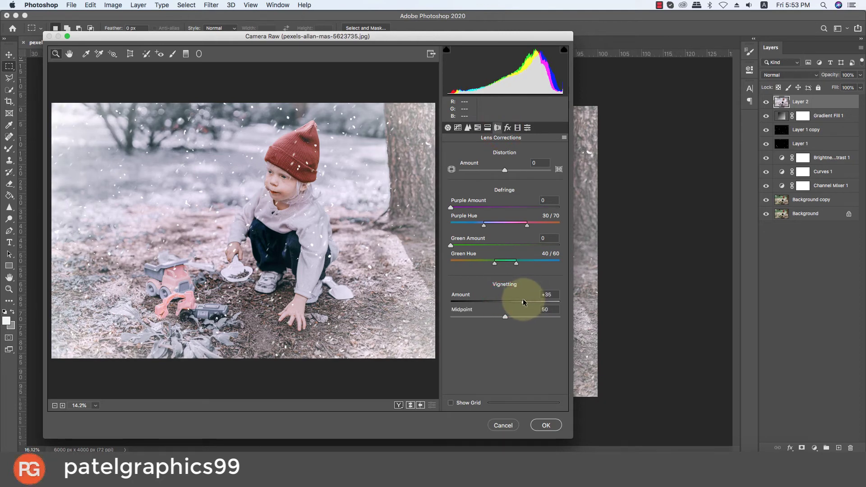
left_click(547, 422)
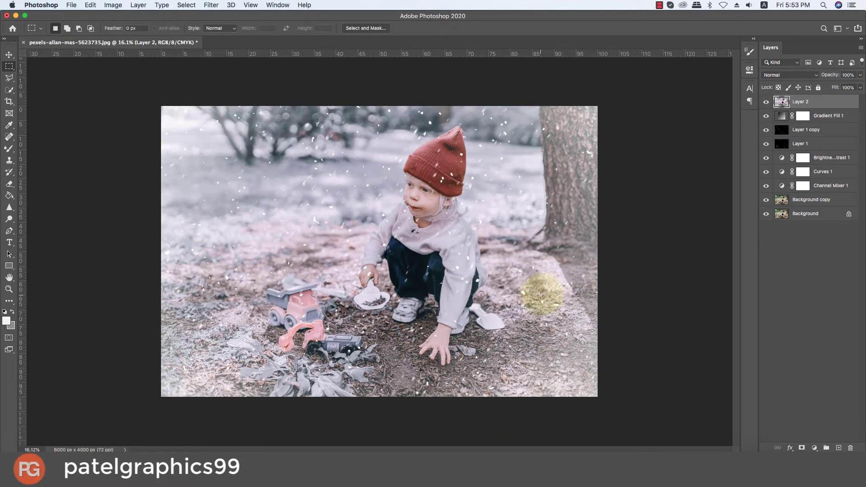
scroll(540, 295, "down", 3)
scroll(541, 293, "up", 4)
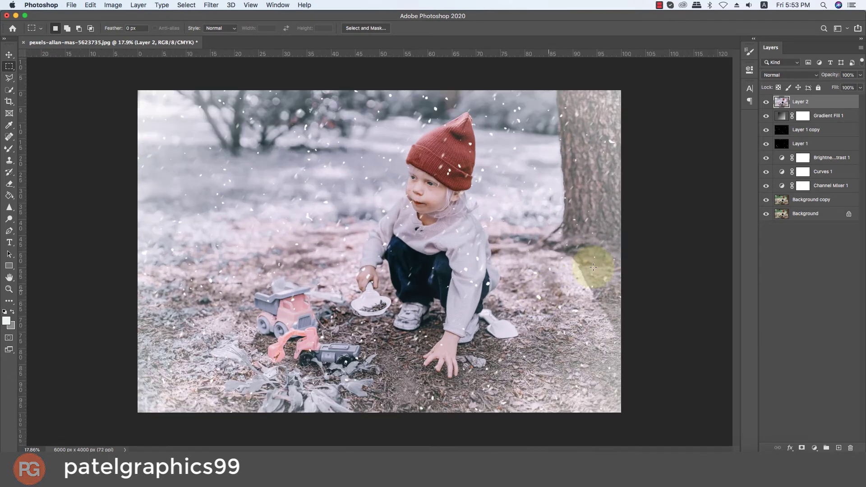
left_click(809, 98)
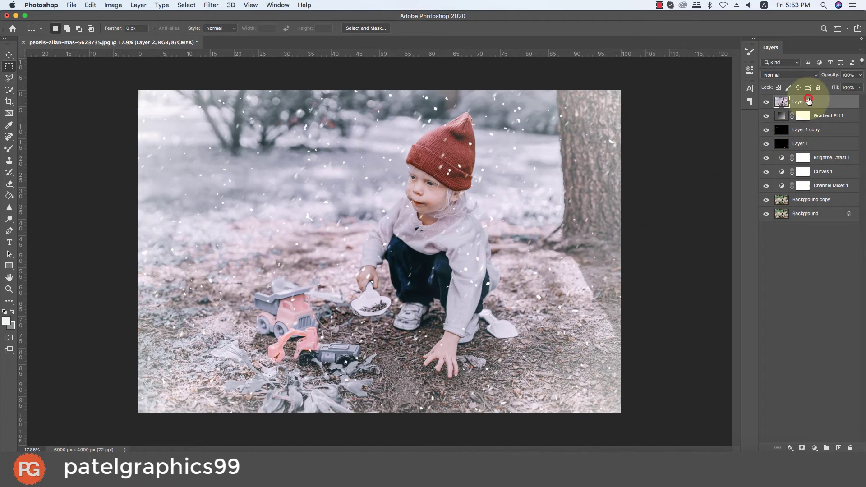
left_click(812, 197, "shift")
left_click(798, 212, "shift")
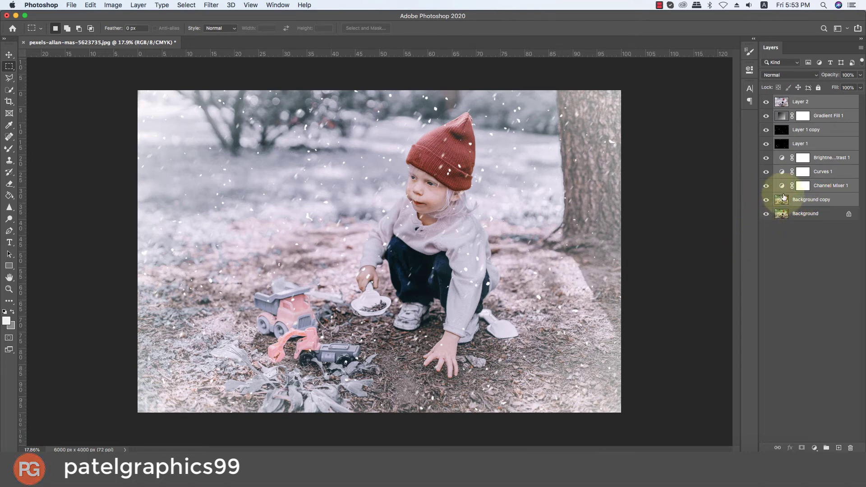
left_click(782, 101)
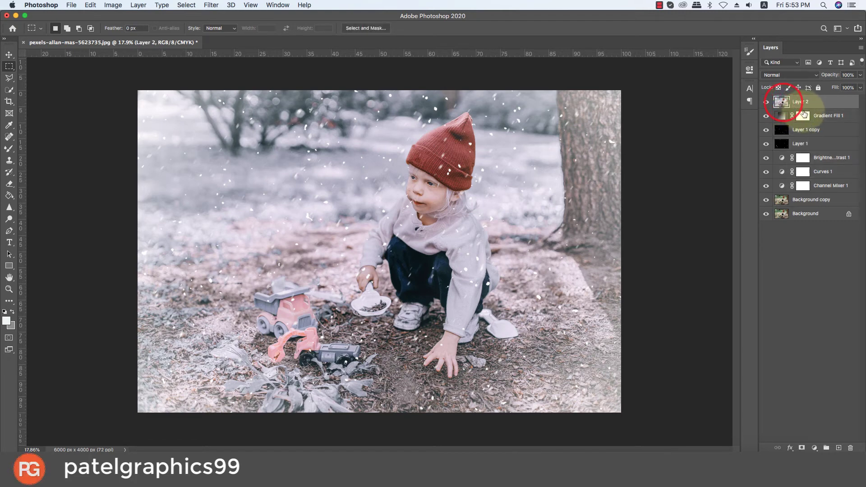
Group all layers from Layer 2 down to Background copy and add a white layer mask to the group
left_click(814, 115)
left_click(807, 101)
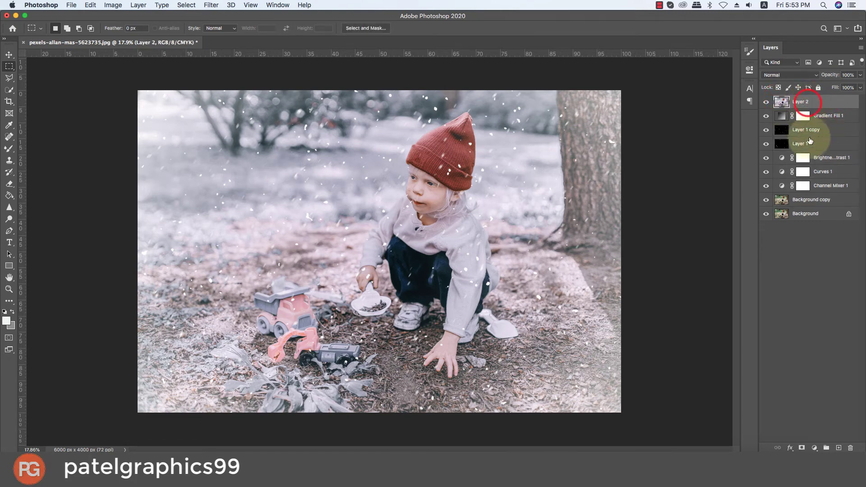
left_click(808, 199, "shift")
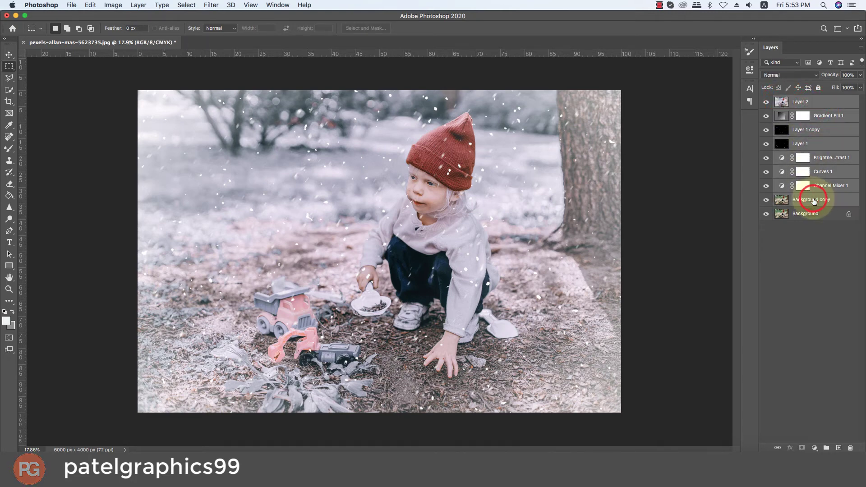
key("super+g")
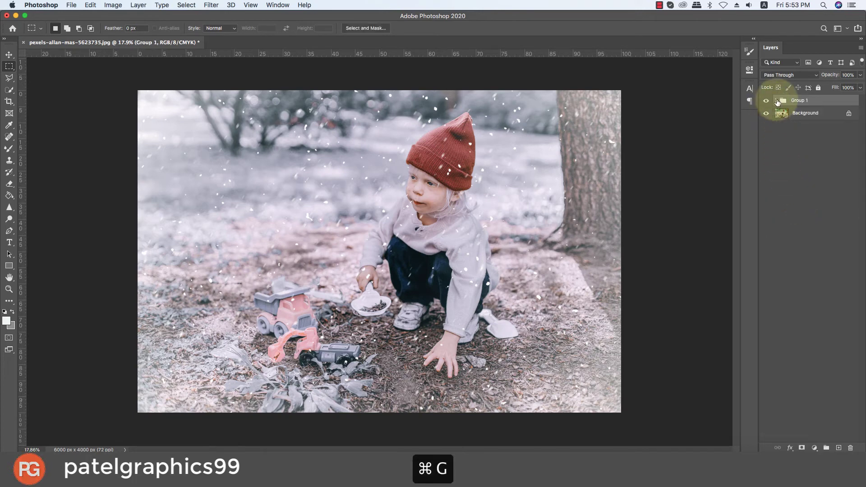
left_click(801, 448)
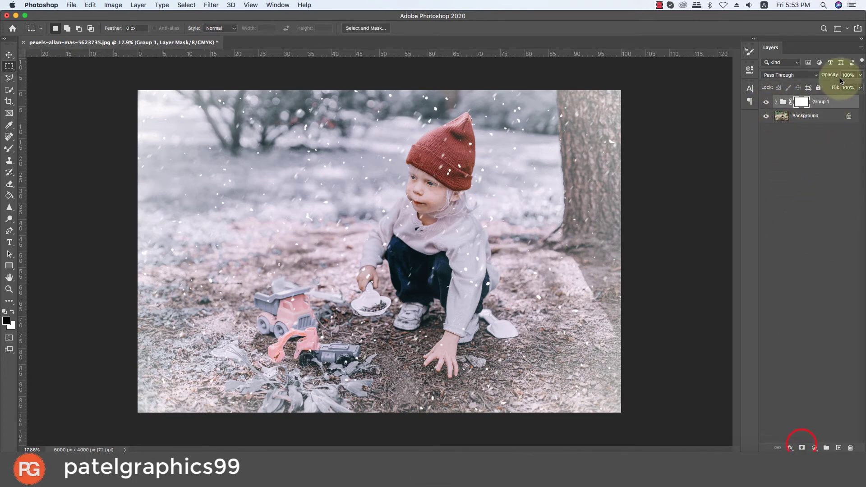
Toggle the group's visibility to compare the winter effect with the original photo
left_click(765, 102)
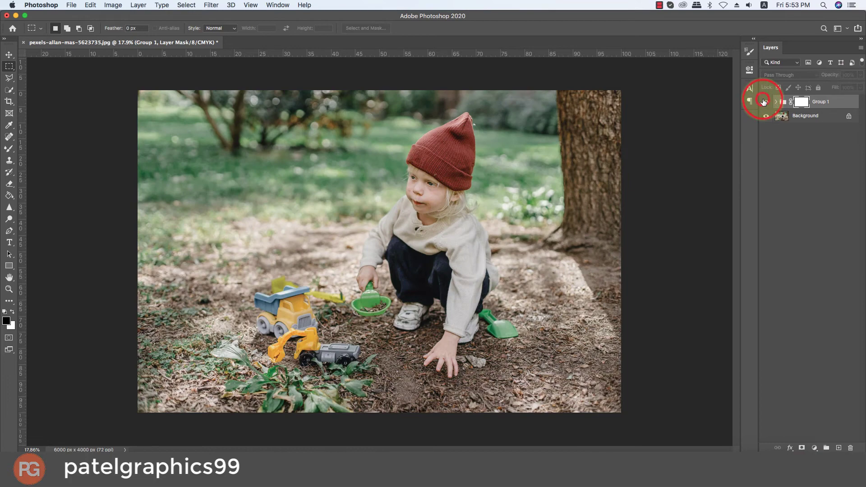
left_click(764, 102)
left_click(764, 102)
left_click(763, 102)
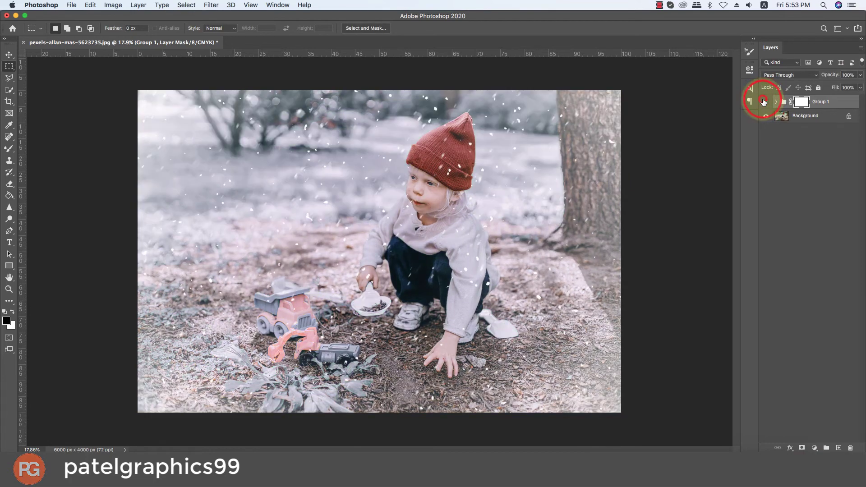
left_click(763, 102)
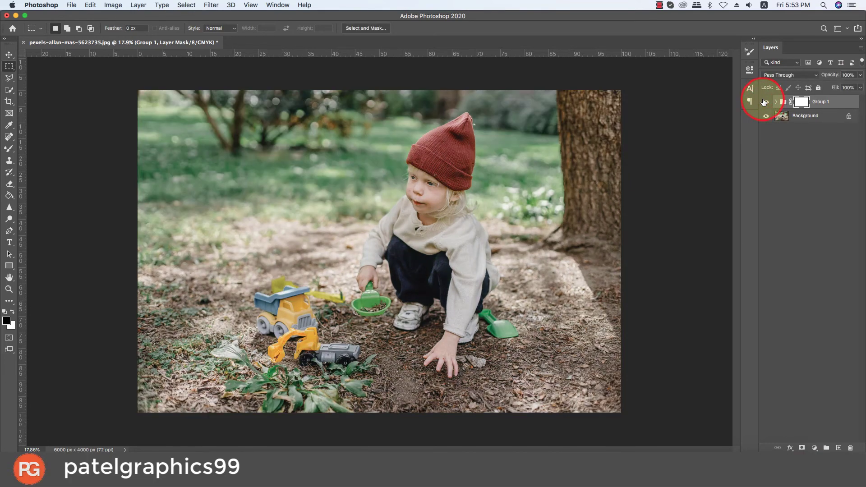
left_click(764, 102)
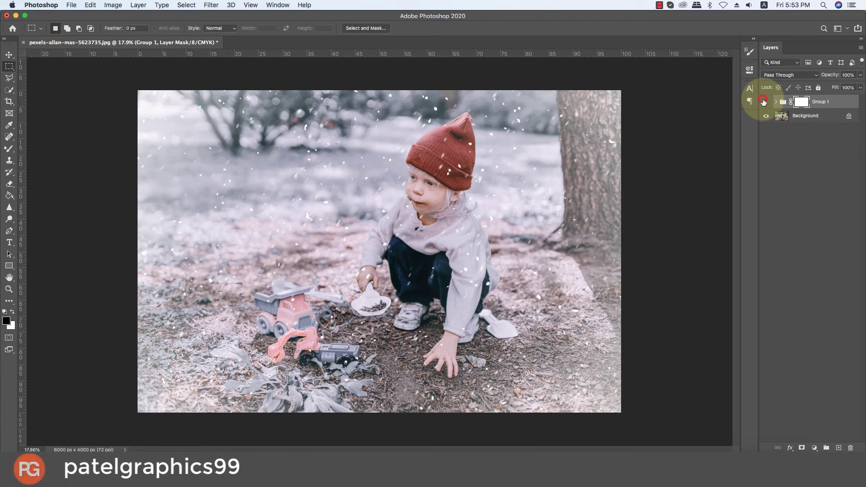
left_click(763, 102)
left_click(764, 102)
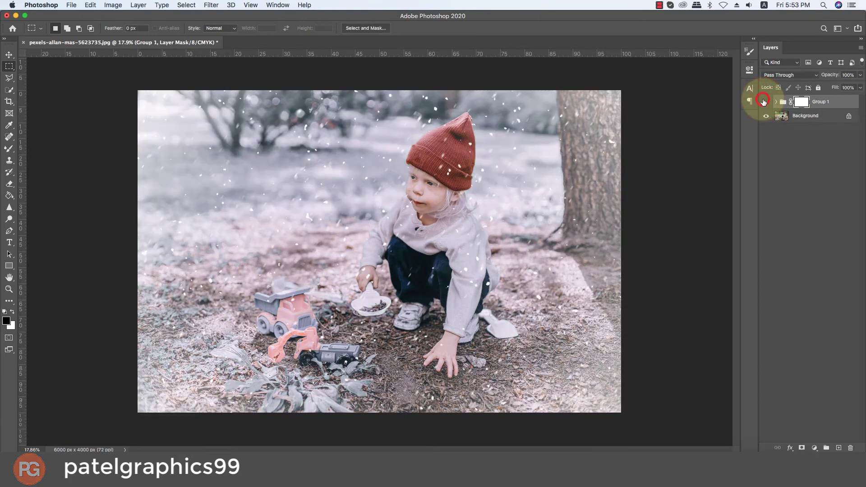
left_click(763, 101)
left_click(764, 102)
left_click(763, 102)
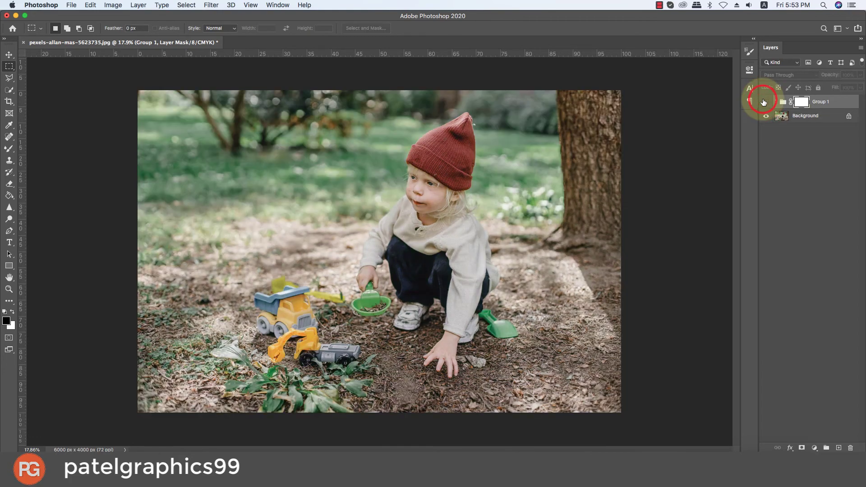
left_click(764, 102)
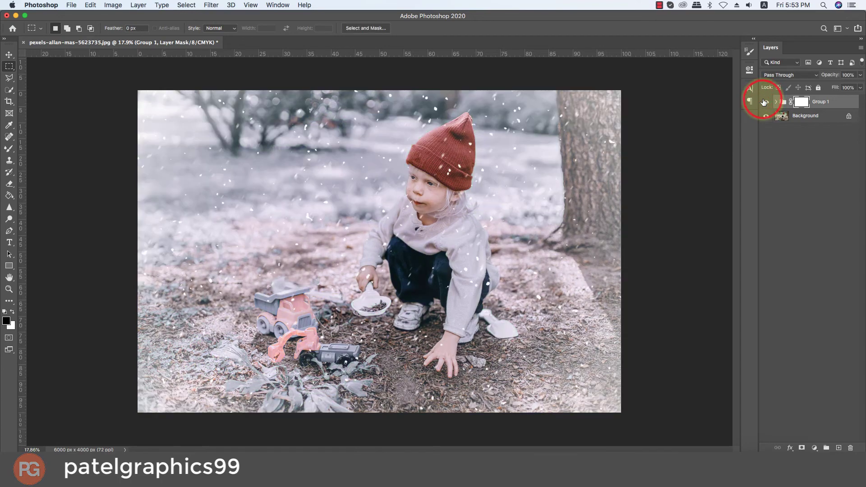
Paint black on the group's mask around the side panel of the dump truck's bed, reducing the brush size to 35
left_click(801, 102)
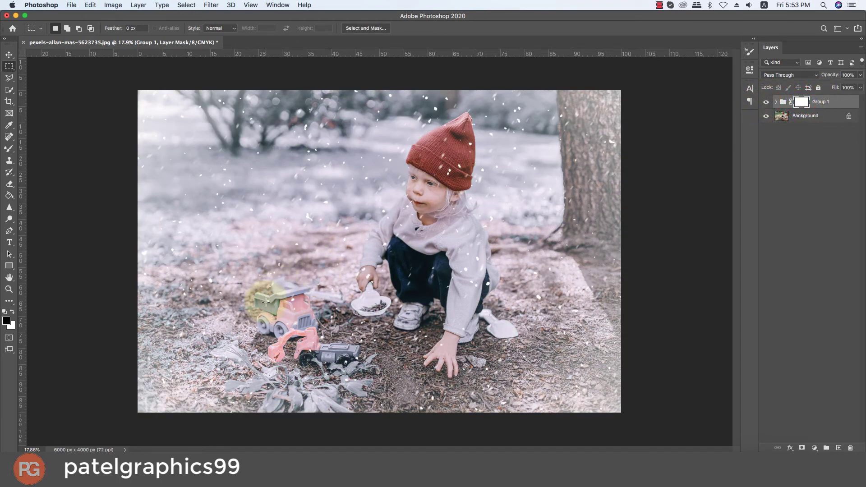
scroll(275, 287, "up", 6)
scroll(244, 314, "up", 2)
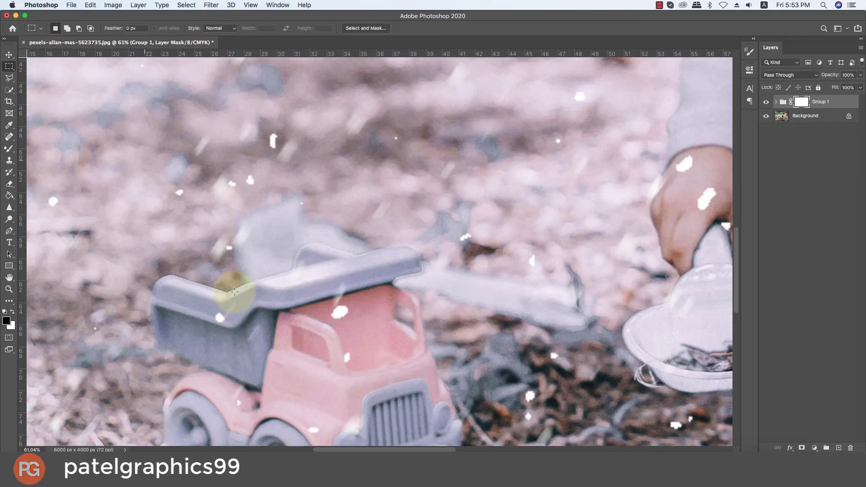
right_click(9, 149)
left_click(31, 149)
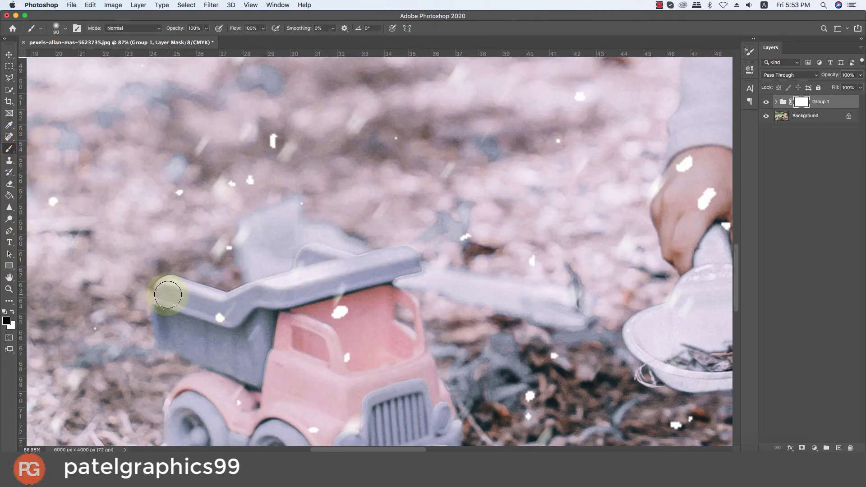
key("bracketleft")
key("bracketleft")
key("bracketleft")
key("bracketleft")
left_click(180, 311)
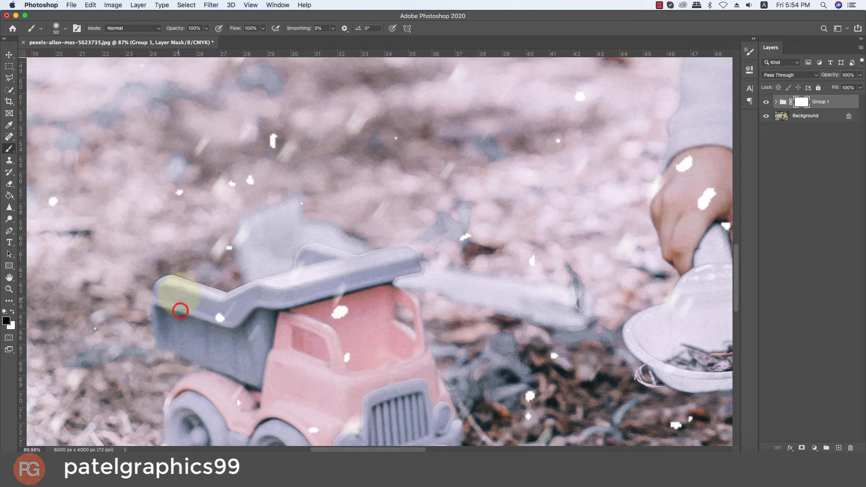
mouse_move(182, 291)
left_mouse_down()
mouse_move(164, 280)
mouse_move(170, 286)
mouse_move(154, 319)
mouse_move(163, 345)
mouse_move(245, 359)
mouse_move(251, 381)
mouse_move(257, 352)
mouse_move(271, 344)
left_mouse_up()
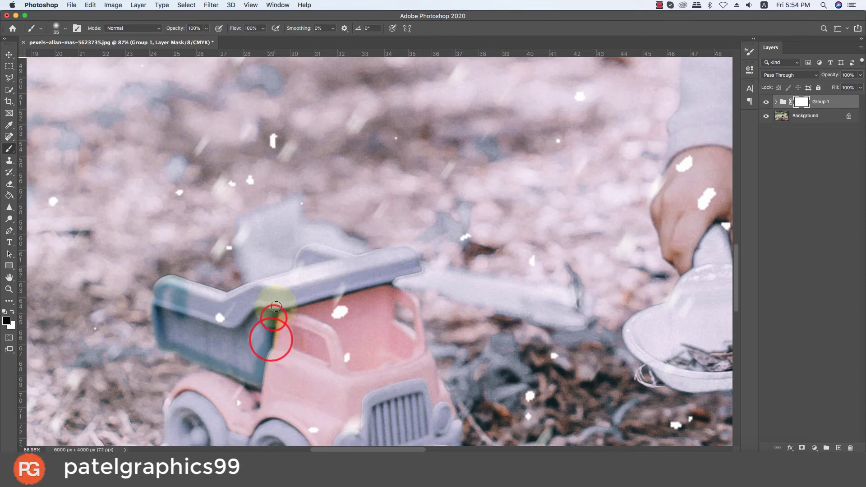
left_click_drag(276, 310, 275, 305)
Paint along the upper and lower rims of the truck bed on the group's mask to reveal their original colour
left_click(346, 286, "shift")
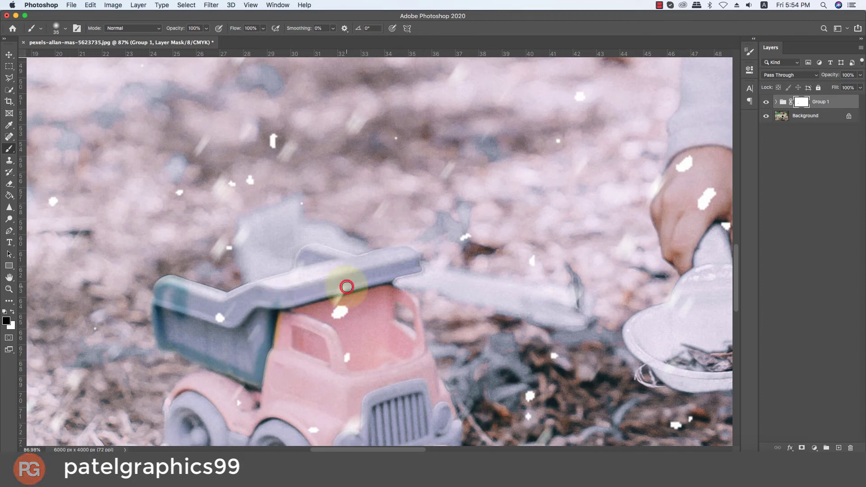
left_click(410, 269, "shift")
left_click(415, 266, "shift")
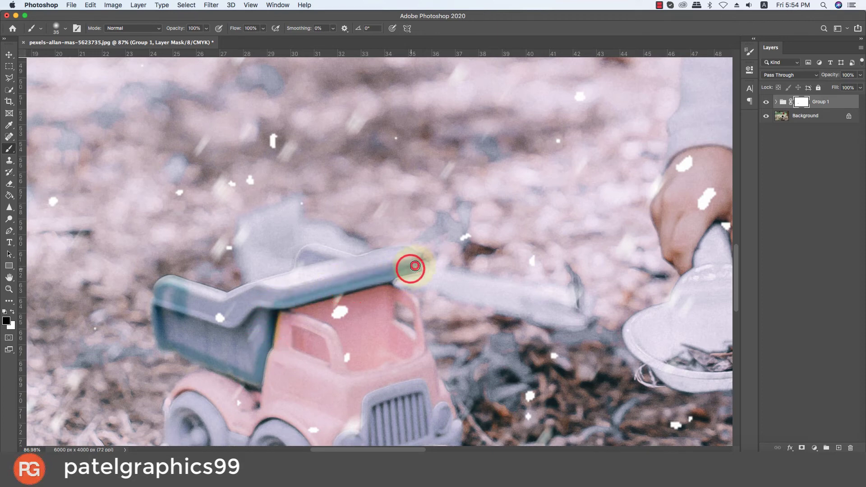
left_click(393, 252, "shift")
left_click(363, 260, "shift")
left_click(347, 256, "shift")
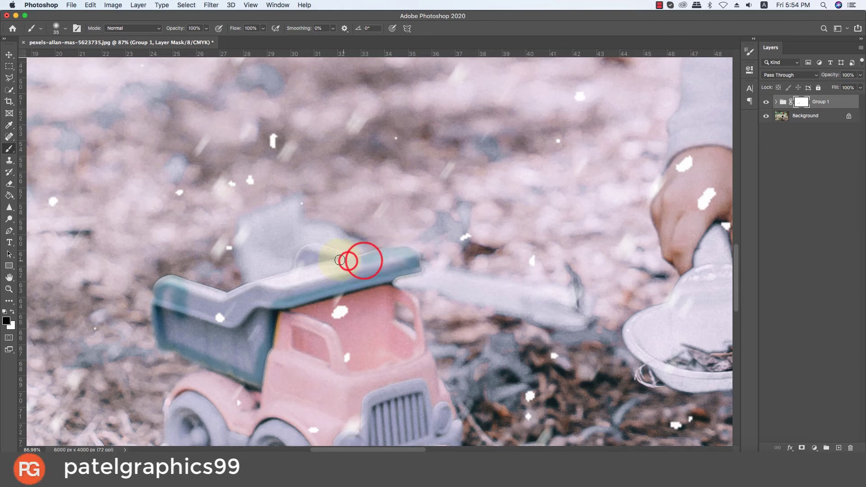
left_click(311, 248, "shift")
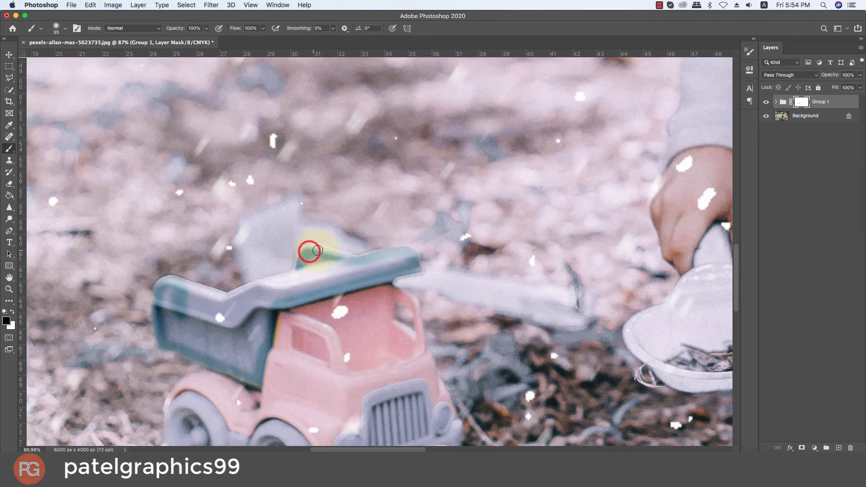
left_click_drag(335, 257, 319, 261)
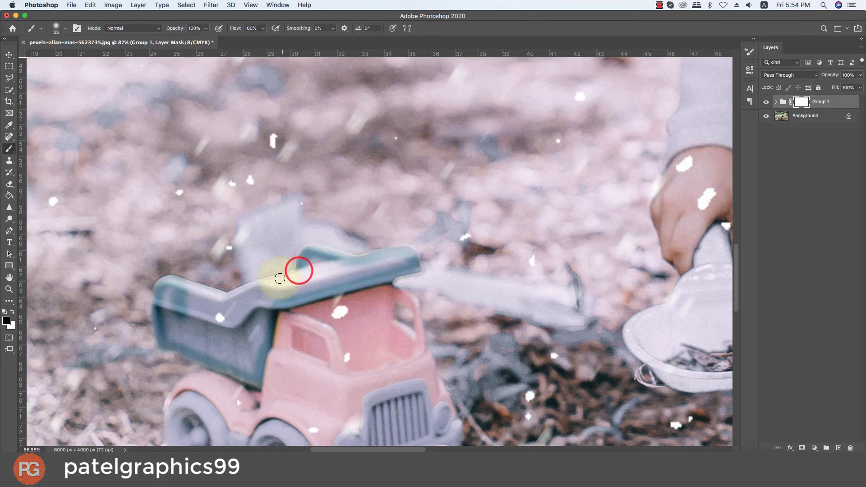
mouse_move(273, 281)
left_mouse_down()
mouse_move(223, 300)
mouse_move(180, 286)
left_mouse_up()
Check the mask overlay on the truck bed and fill its unpainted interior with black using a 45 px brush
scroll(180, 288, "down", 2)
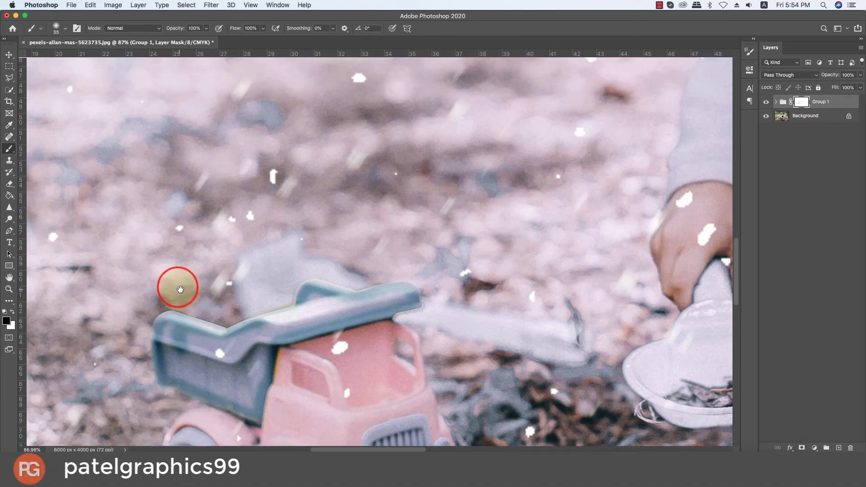
scroll(193, 296, "down", 8)
scroll(193, 294, "up", 3)
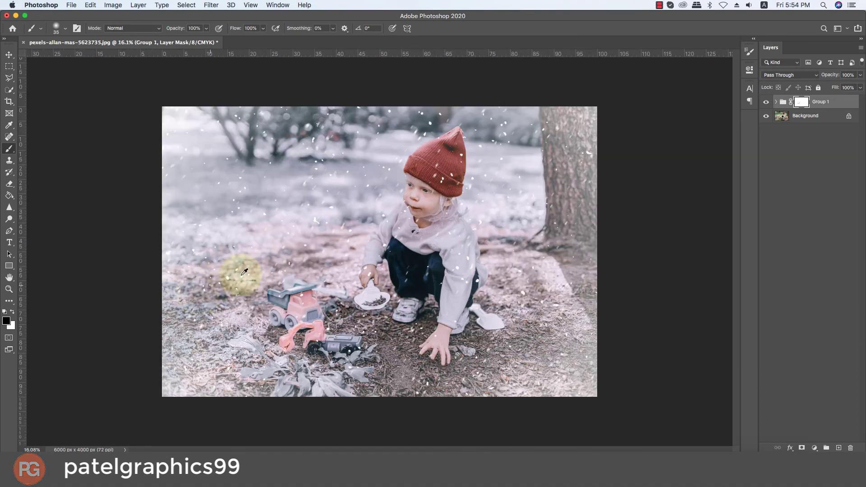
scroll(251, 282, "up", 10)
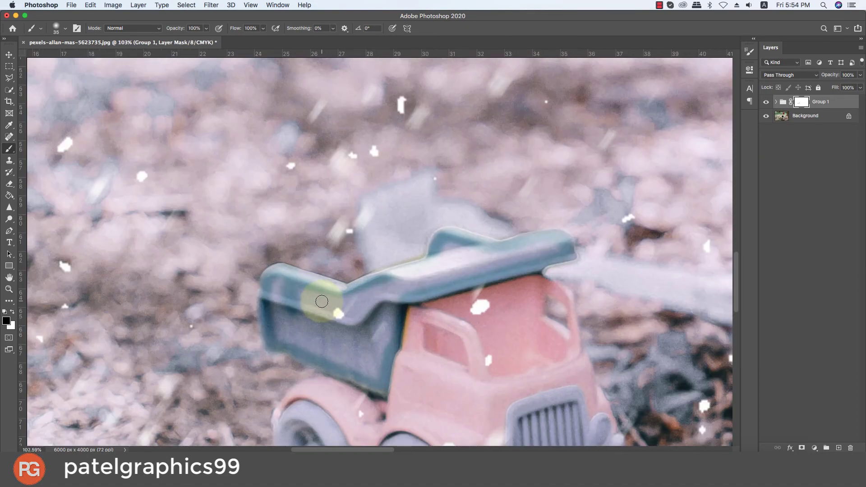
mouse_move(321, 301)
left_mouse_down()
mouse_move(348, 318)
mouse_move(305, 309)
mouse_move(328, 299)
left_mouse_up()
key("x")
key("backslash")
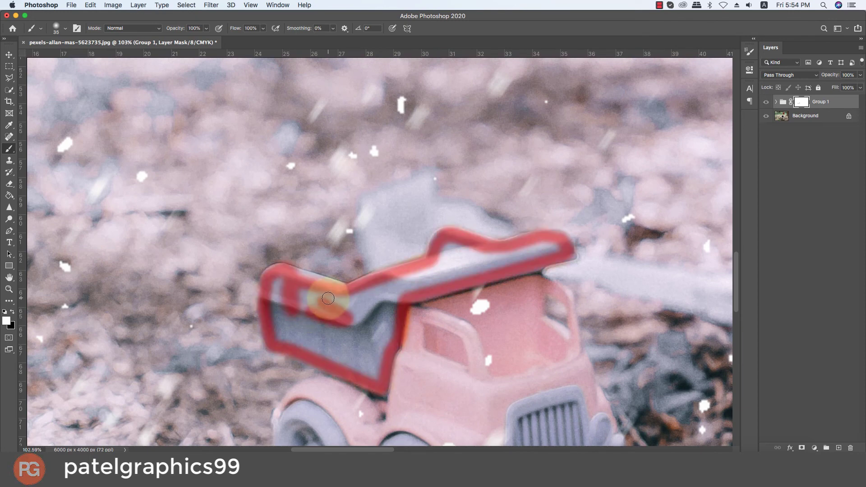
key("backslash")
key("x")
key("bracketright")
mouse_move(308, 283)
left_mouse_down()
mouse_move(280, 298)
mouse_move(282, 285)
mouse_move(276, 316)
mouse_move(307, 345)
mouse_move(355, 362)
mouse_move(344, 346)
left_mouse_up()
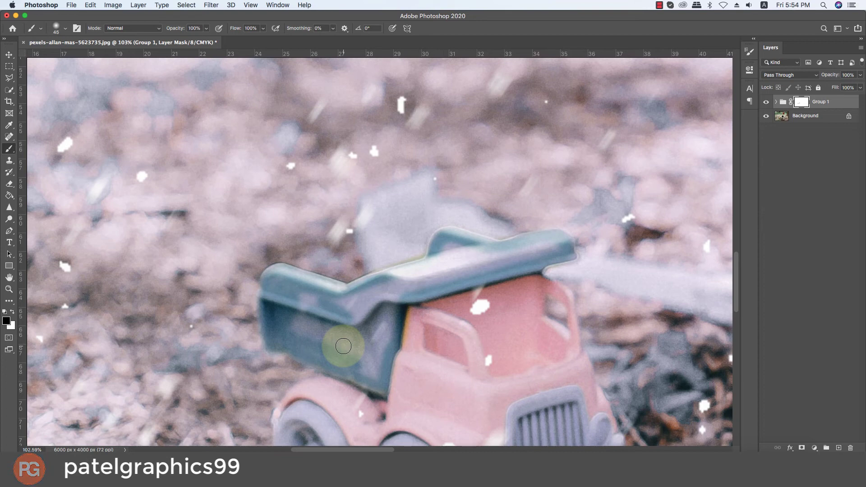
mouse_move(344, 346)
left_mouse_down()
mouse_move(309, 311)
mouse_move(293, 319)
mouse_move(310, 327)
mouse_move(320, 302)
mouse_move(306, 299)
mouse_move(317, 338)
mouse_move(357, 337)
mouse_move(365, 361)
mouse_move(356, 364)
mouse_move(363, 356)
mouse_move(370, 370)
mouse_move(386, 302)
mouse_move(314, 311)
mouse_move(322, 301)
mouse_move(358, 305)
mouse_move(361, 320)
mouse_move(344, 328)
mouse_move(354, 304)
mouse_move(436, 275)
mouse_move(331, 297)
mouse_move(425, 269)
mouse_move(454, 253)
mouse_move(447, 248)
mouse_move(554, 243)
mouse_move(403, 284)
mouse_move(480, 271)
mouse_move(491, 258)
mouse_move(442, 266)
mouse_move(409, 282)
mouse_move(408, 293)
mouse_move(415, 289)
mouse_move(383, 293)
mouse_move(374, 277)
mouse_move(347, 278)
left_mouse_up()
Clean up colour spill along the truck bed's edges by painting white on the mask with a 15 px brush
key("bracketleft")
key("bracketleft")
key("bracketleft")
key("bracketleft")
key("bracketleft")
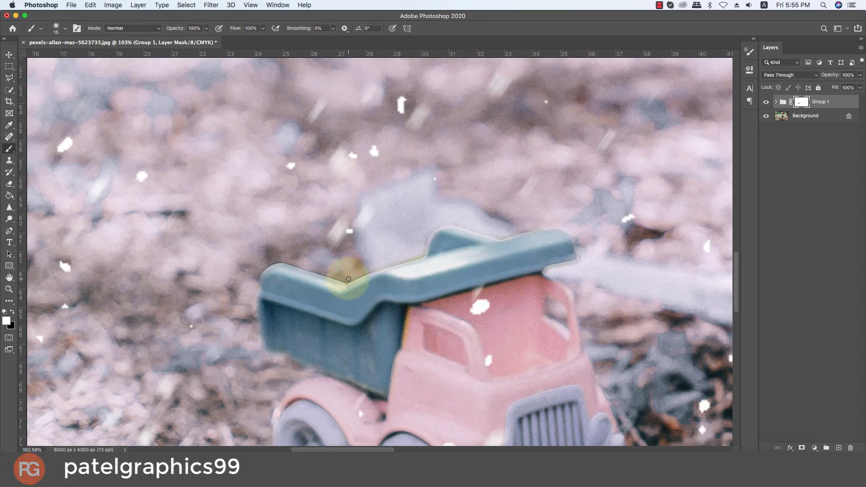
left_click_drag(349, 279, 346, 276)
left_click(403, 260)
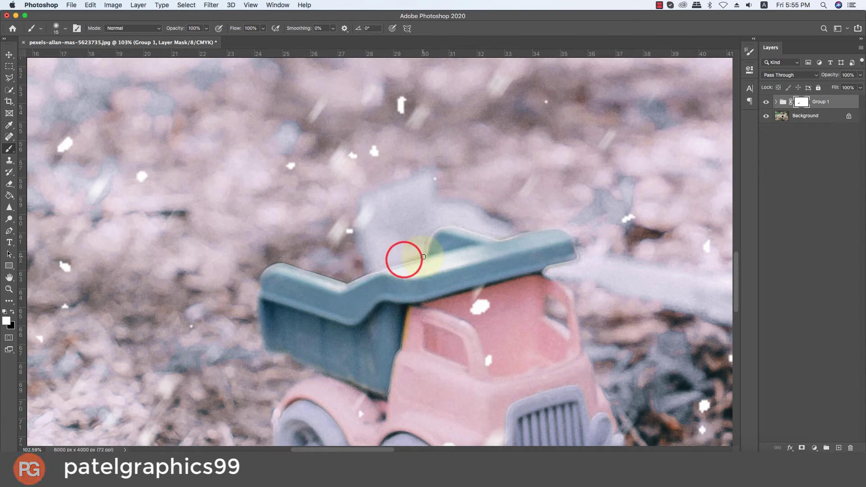
left_click_drag(425, 246, 424, 242)
left_click_drag(412, 308, 402, 344)
Outline the toy excavator's arm and bucket in black on the group's mask with a soft 15 px brush
scroll(403, 347, "up", 10)
scroll(404, 350, "down", 10)
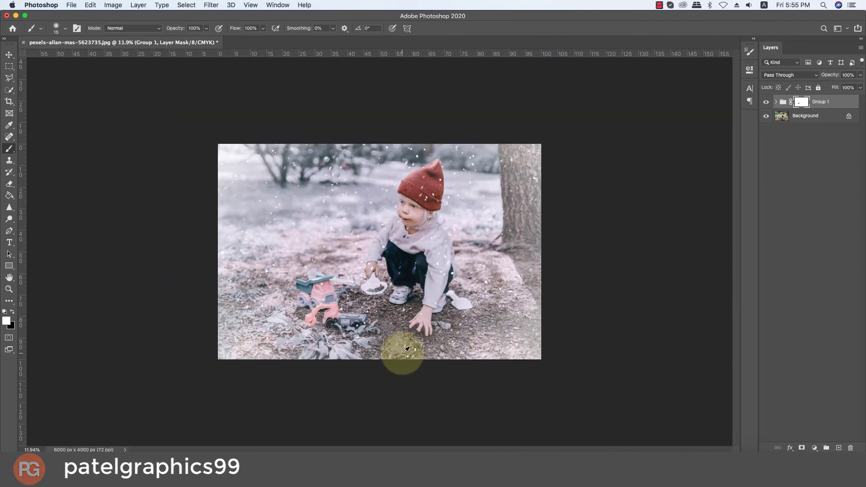
scroll(299, 309, "up", 7)
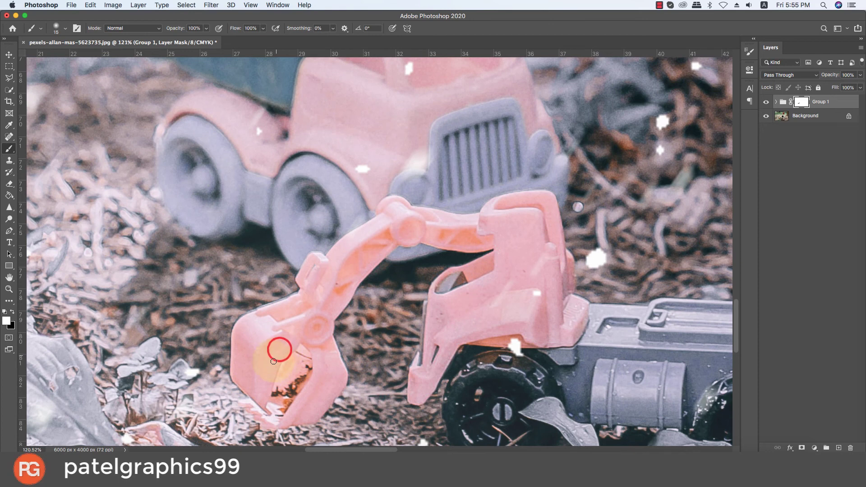
key("c")
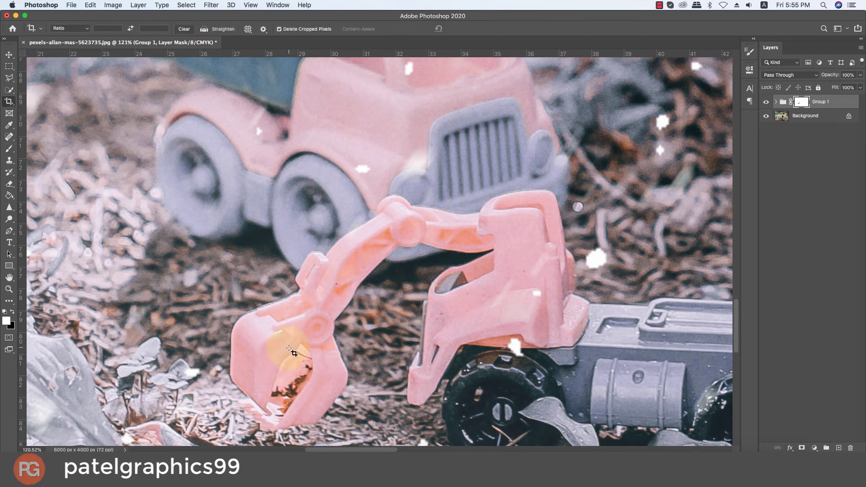
key("b")
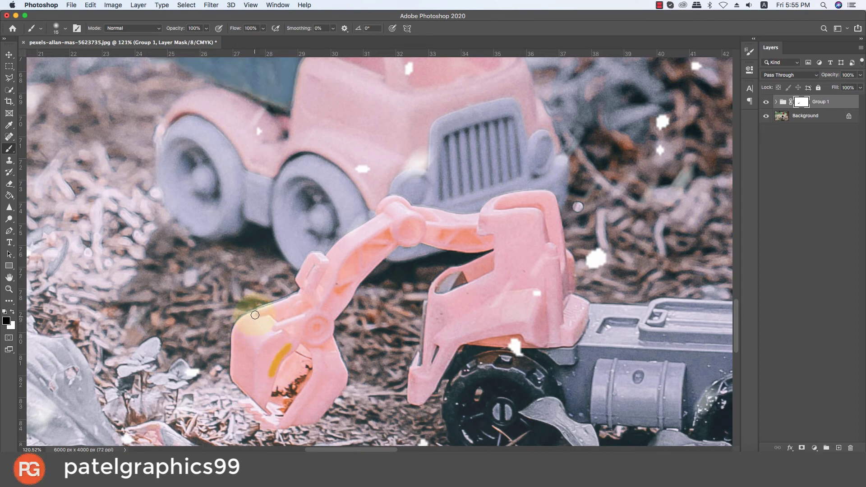
left_click(268, 412)
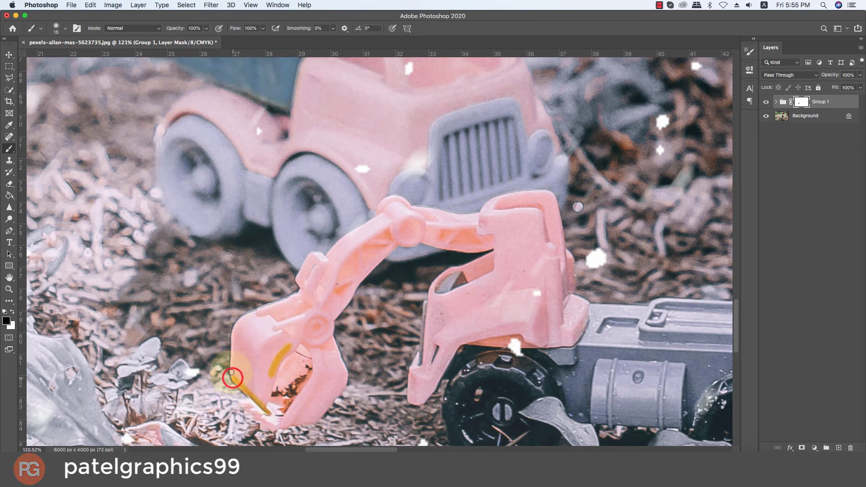
mouse_move(231, 372)
left_mouse_down()
mouse_move(238, 324)
mouse_move(300, 297)
mouse_move(309, 258)
mouse_move(328, 256)
mouse_move(390, 213)
mouse_move(380, 211)
mouse_move(388, 201)
mouse_move(400, 201)
mouse_move(386, 202)
mouse_move(383, 214)
mouse_move(413, 204)
mouse_move(473, 214)
left_mouse_up()
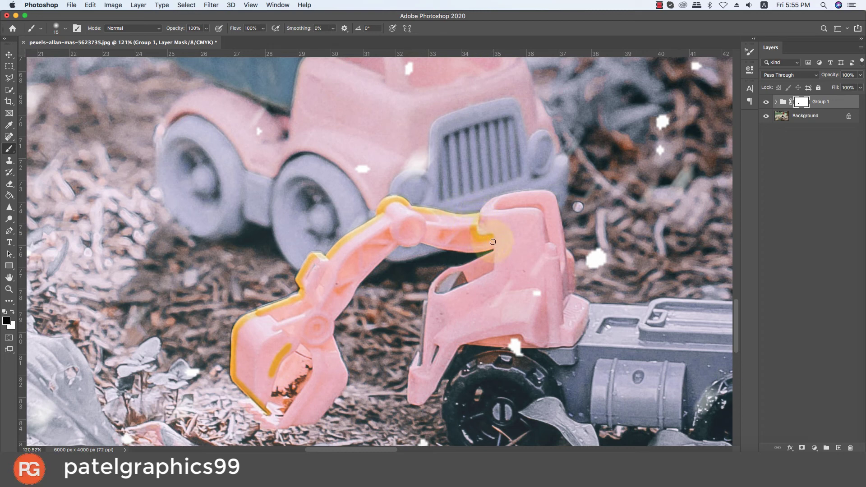
mouse_move(468, 250)
left_mouse_down()
mouse_move(418, 241)
mouse_move(389, 249)
mouse_move(329, 326)
mouse_move(342, 387)
mouse_move(315, 423)
mouse_move(276, 429)
mouse_move(260, 422)
mouse_move(242, 404)
mouse_move(267, 402)
mouse_move(300, 360)
left_mouse_up()
Fill the interior of the excavator's bucket and arm with black on the group's mask using a 35 px Hard Round brush
key("bracketright")
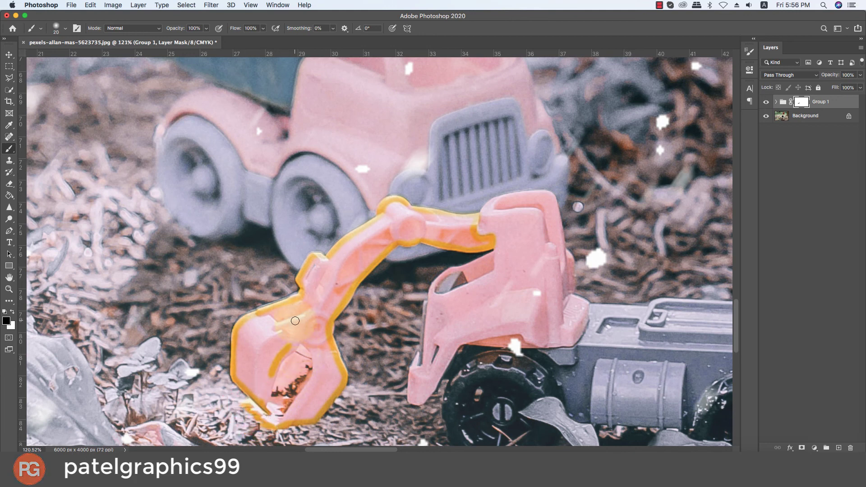
key("bracketright")
key("bracketright")
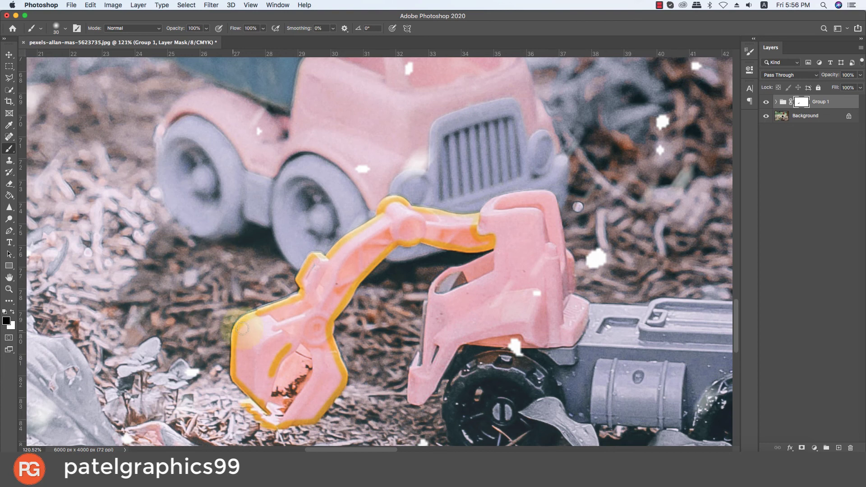
right_click(262, 322)
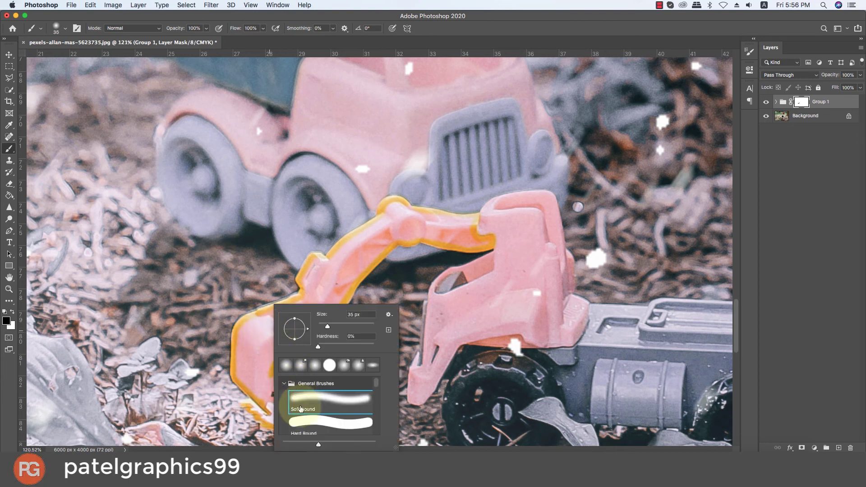
left_click(296, 420)
left_click(259, 354)
mouse_move(260, 354)
left_mouse_down()
mouse_move(287, 332)
mouse_move(252, 328)
mouse_move(242, 355)
mouse_move(264, 407)
mouse_move(281, 416)
mouse_move(287, 407)
mouse_move(278, 380)
mouse_move(264, 379)
mouse_move(273, 343)
mouse_move(293, 346)
mouse_move(272, 379)
mouse_move(295, 361)
mouse_move(280, 335)
left_mouse_up()
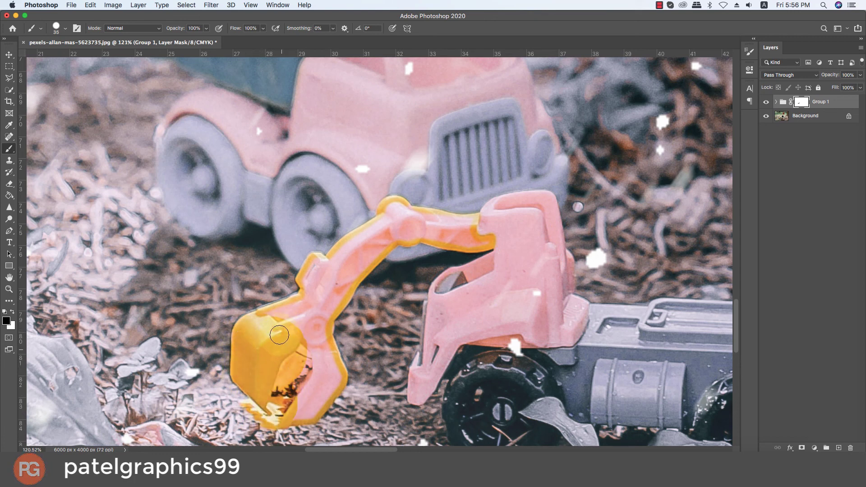
mouse_move(314, 299)
left_mouse_down()
mouse_move(311, 279)
mouse_move(326, 267)
mouse_move(325, 275)
mouse_move(316, 266)
mouse_move(314, 313)
mouse_move(322, 315)
mouse_move(332, 384)
mouse_move(299, 415)
mouse_move(311, 368)
mouse_move(303, 332)
mouse_move(313, 353)
mouse_move(310, 387)
mouse_move(295, 377)
mouse_move(294, 323)
mouse_move(312, 304)
mouse_move(313, 315)
mouse_move(332, 303)
mouse_move(394, 233)
mouse_move(339, 262)
mouse_move(323, 318)
left_mouse_up()
scroll(343, 307, "up", 3)
mouse_move(362, 294)
left_mouse_down()
mouse_move(396, 258)
mouse_move(413, 268)
mouse_move(411, 285)
mouse_move(400, 279)
mouse_move(408, 266)
mouse_move(479, 275)
mouse_move(429, 280)
mouse_move(486, 286)
left_mouse_up()
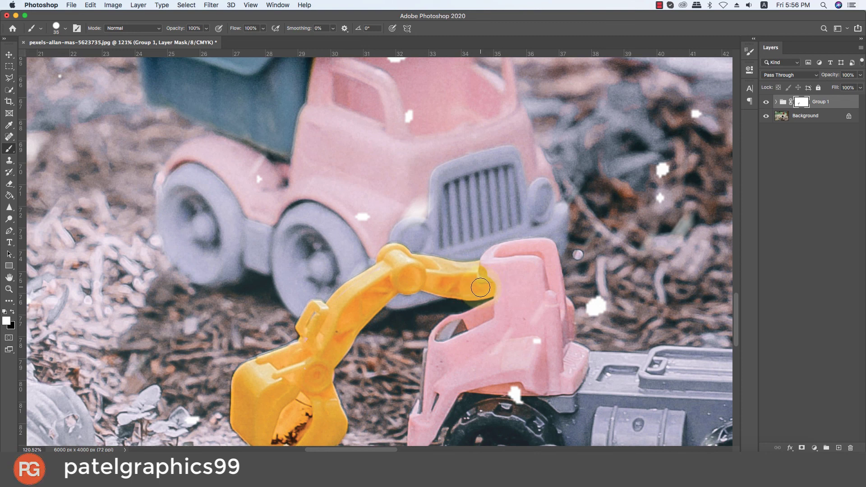
Clean up colour spill where the excavator arm meets the cab by painting white on the mask with a Soft Round brush, reducing it to 20 px
right_click(512, 273)
left_click(542, 357)
left_click(499, 273)
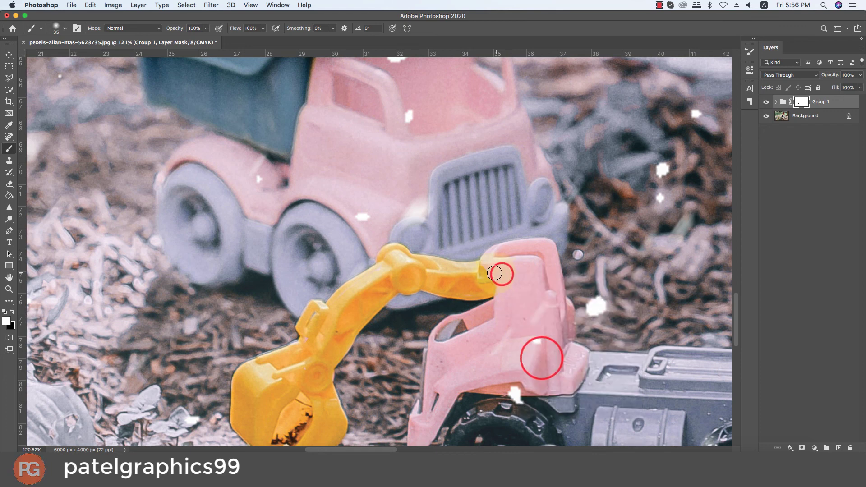
key("bracketleft")
key("bracketleft")
key("bracketleft")
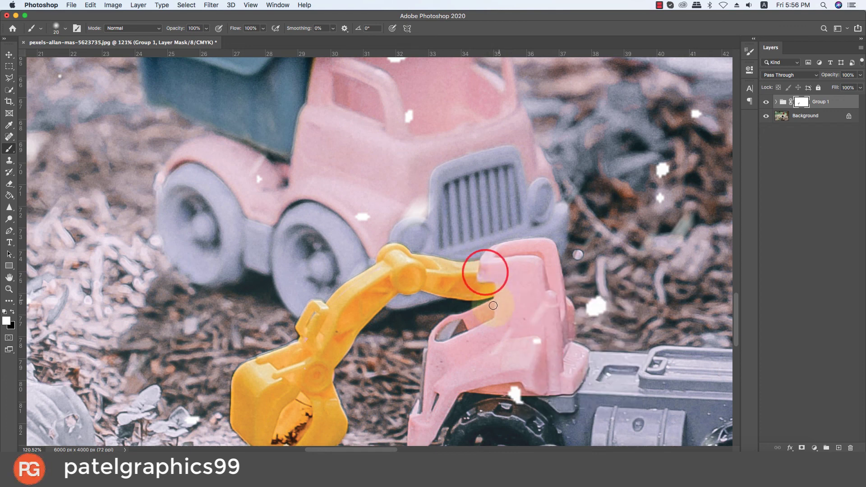
Compare the whole image with and without the winter effect by toggling the visibility of Group 1, leaving it shown
scroll(493, 305, "down", 2)
scroll(497, 299, "up", 5)
scroll(495, 301, "down", 10)
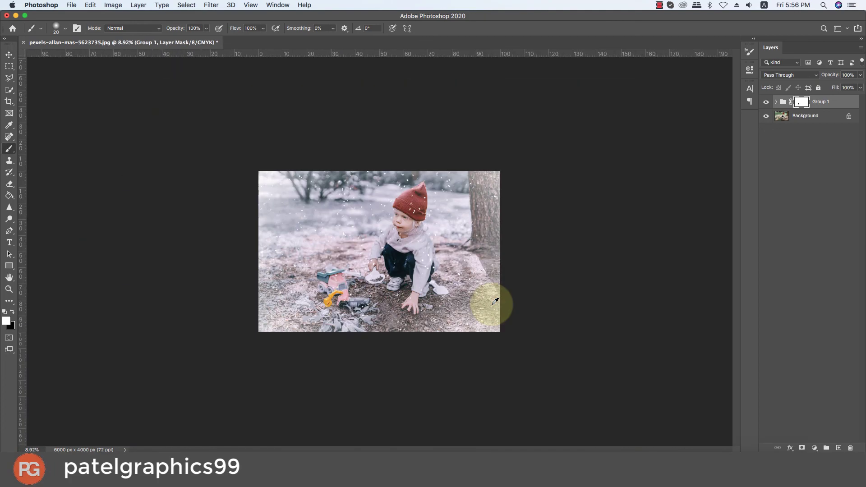
scroll(494, 302, "up", 4)
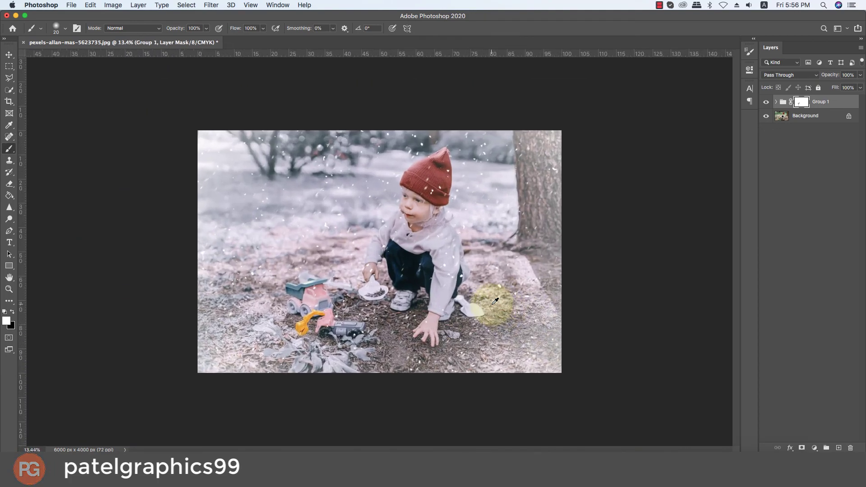
left_click(766, 104)
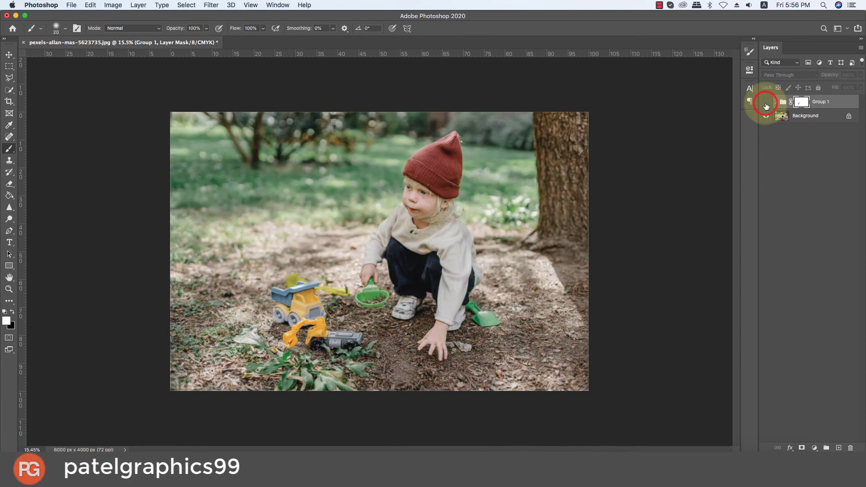
left_click(765, 105)
left_click(766, 104)
left_click(766, 104)
left_click(766, 104)
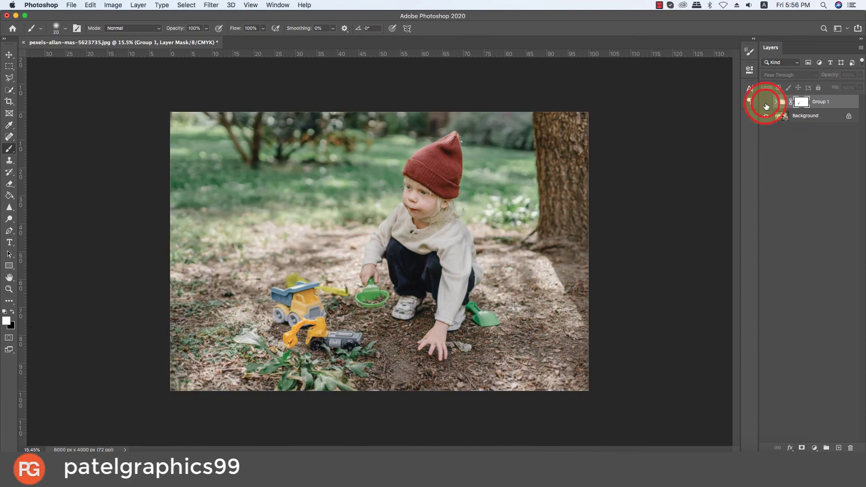
left_click(766, 104)
key("ctrl+s")
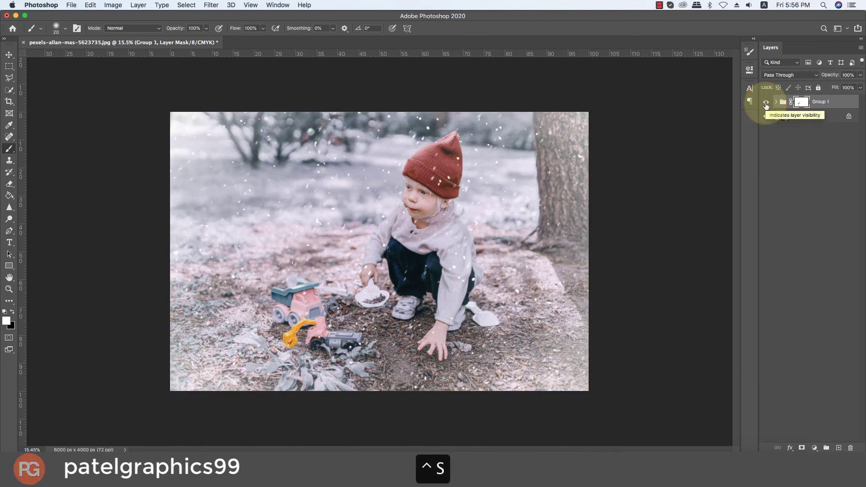
left_click(658, 5)
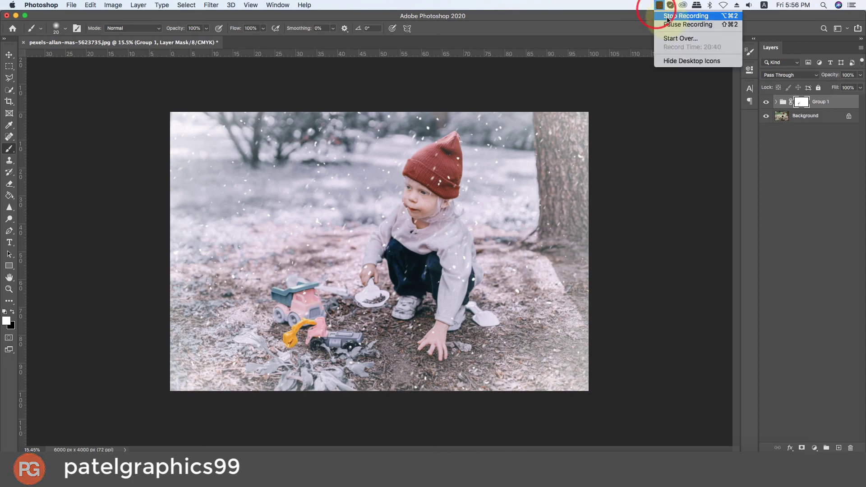